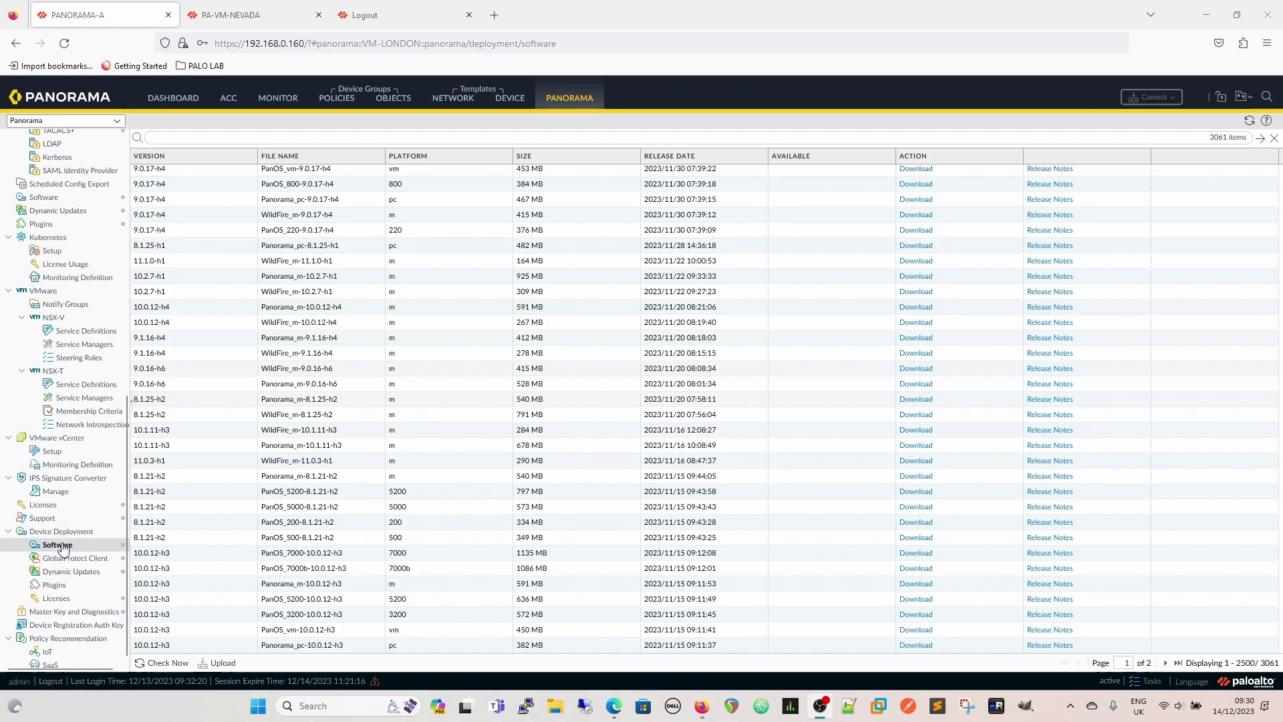
Scroll through both firewalls' licence expiry dates, then return to Device Deployment > Software
left_click(83, 602)
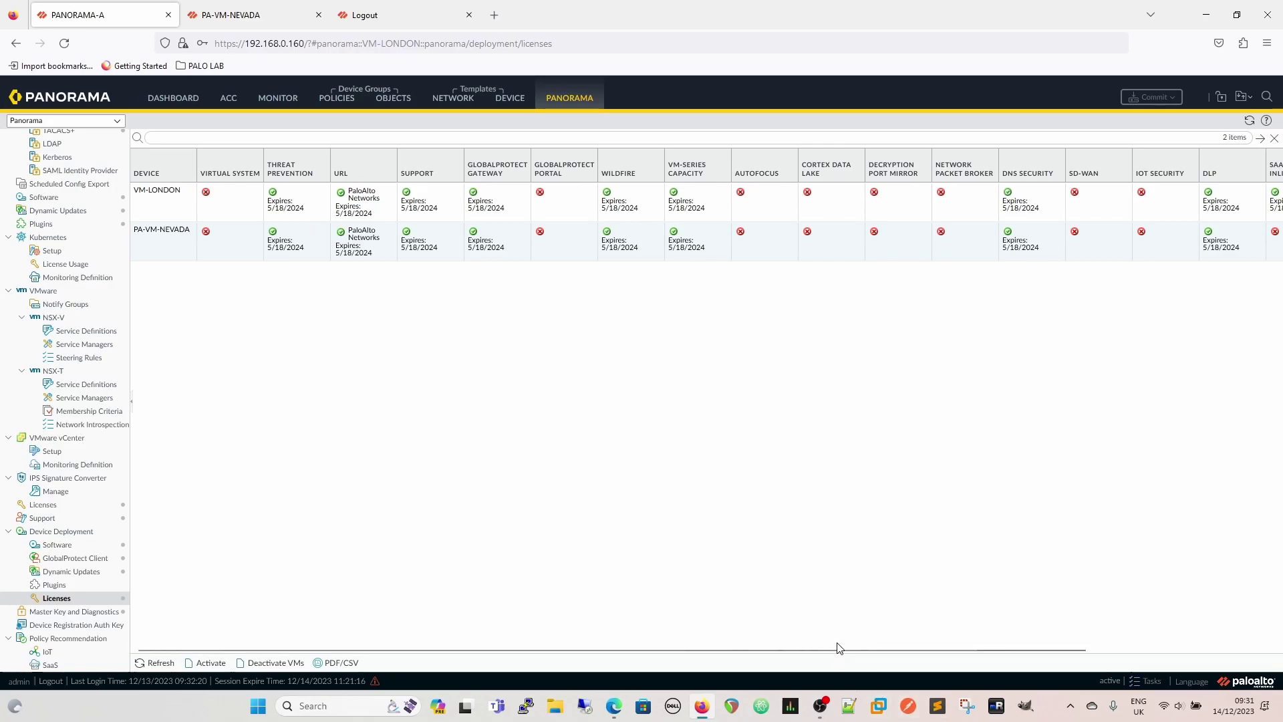
mouse_move(843, 653)
left_mouse_down()
mouse_move(1126, 644)
mouse_move(823, 651)
left_mouse_up()
left_click(79, 546)
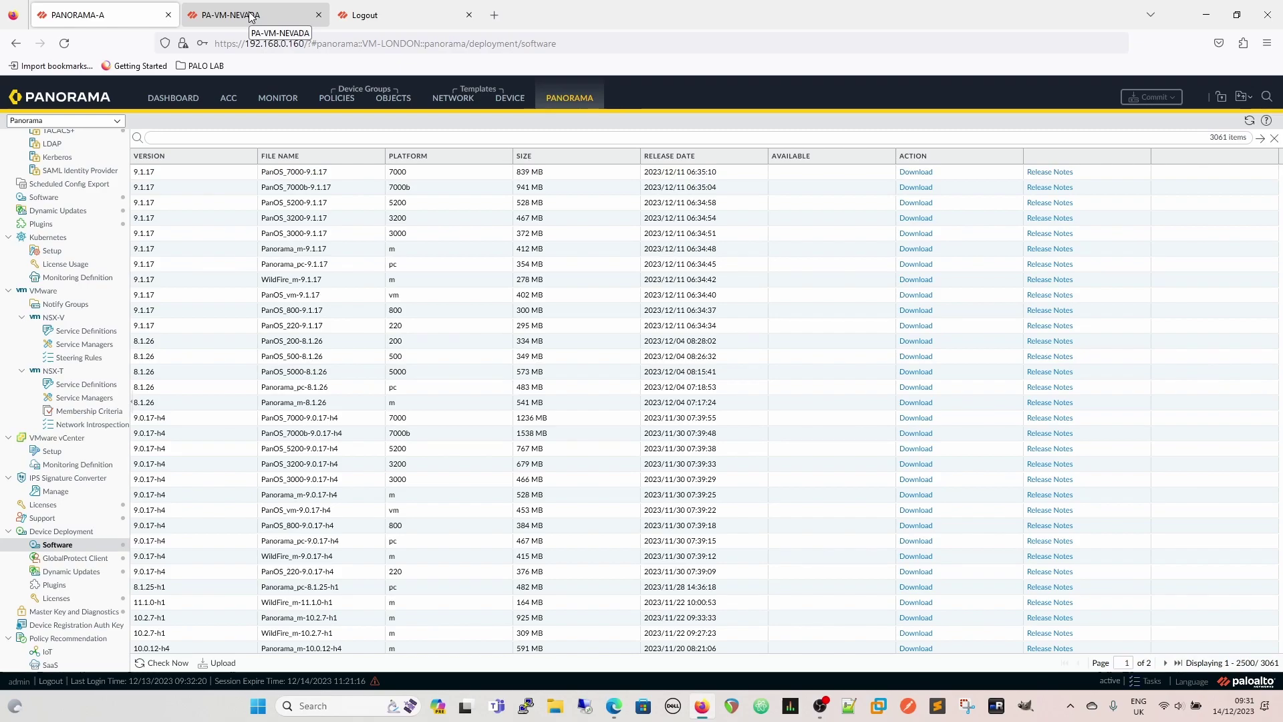
Check that PA-VM-NEVADA's own interface shows 10.1.11-h1 installed, then go back to Panorama
left_click(252, 17)
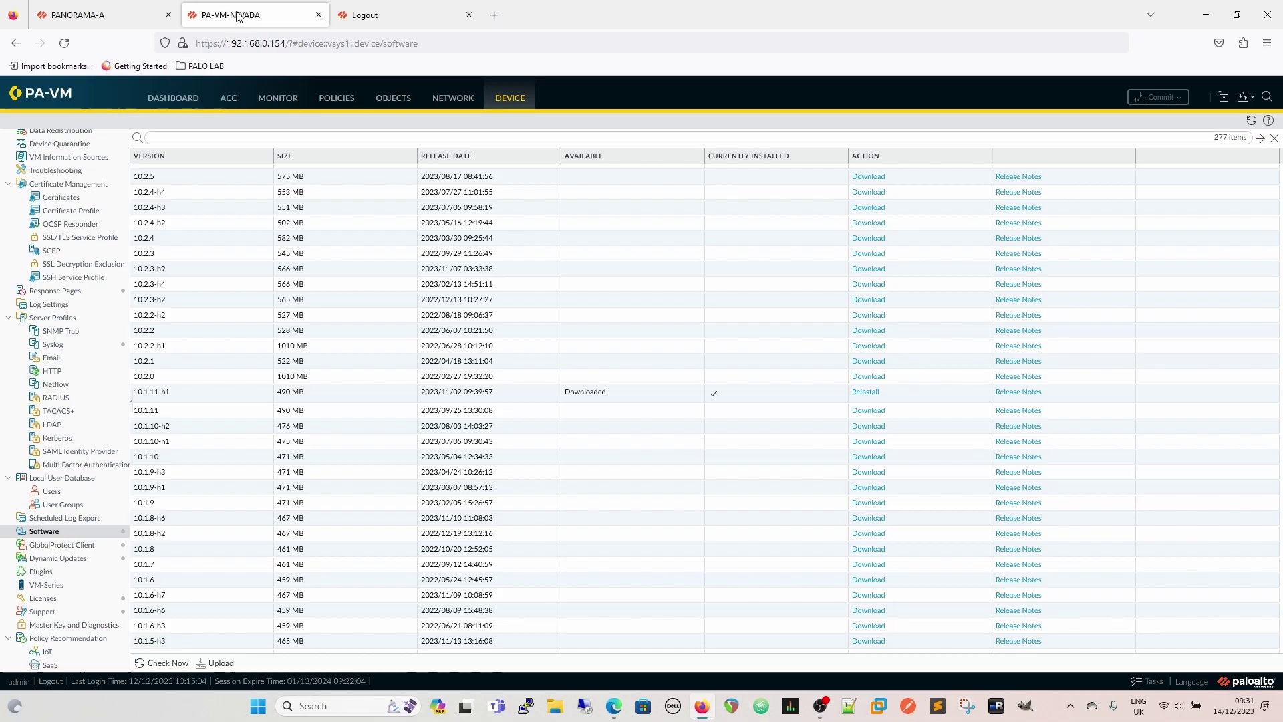
left_click(110, 18)
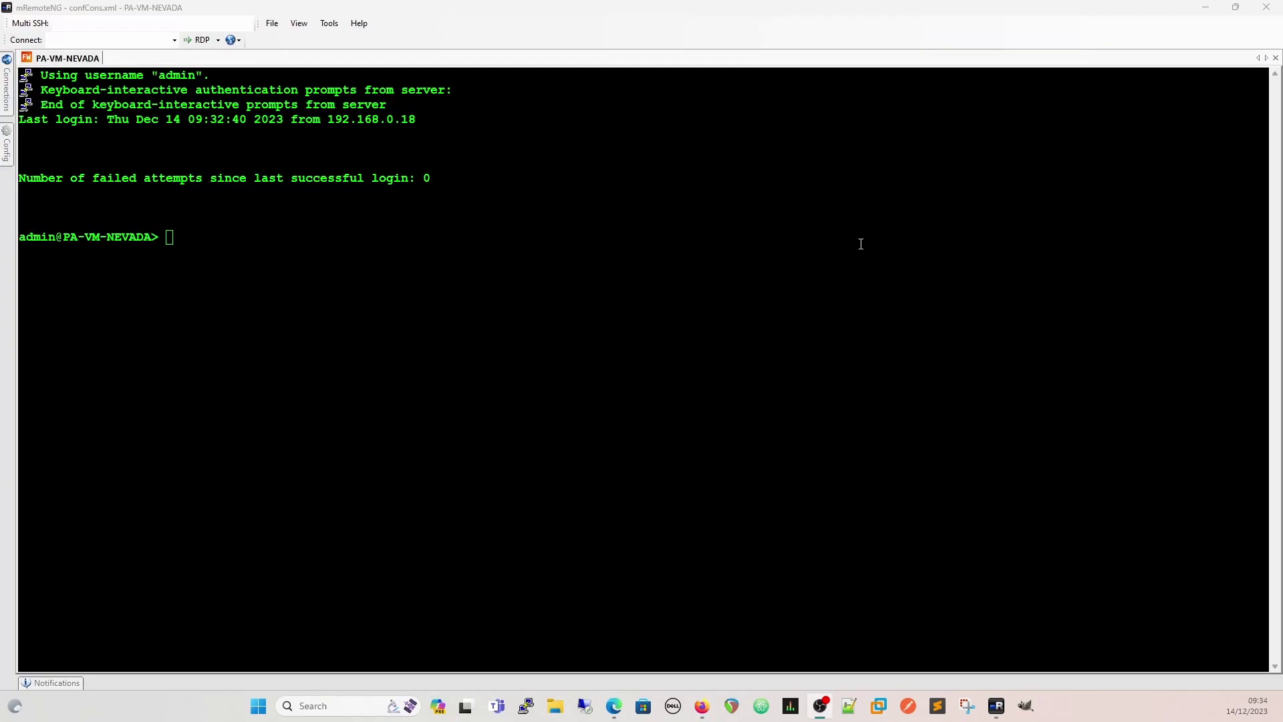
Run 'show system info | match sw-version' in the SSH session to confirm version 10.1.11-h1
left_click(277, 239)
type("show syet")
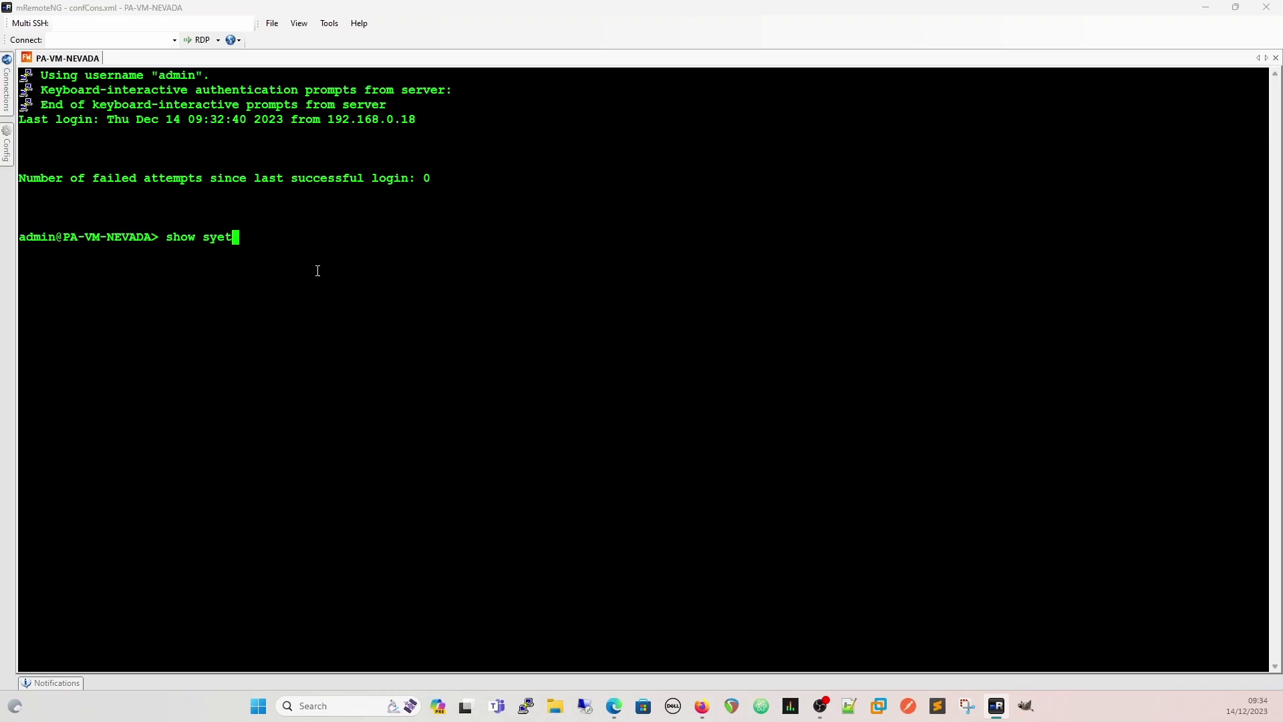
key("BackSpace")
key("BackSpace")
type("s")
key("question")
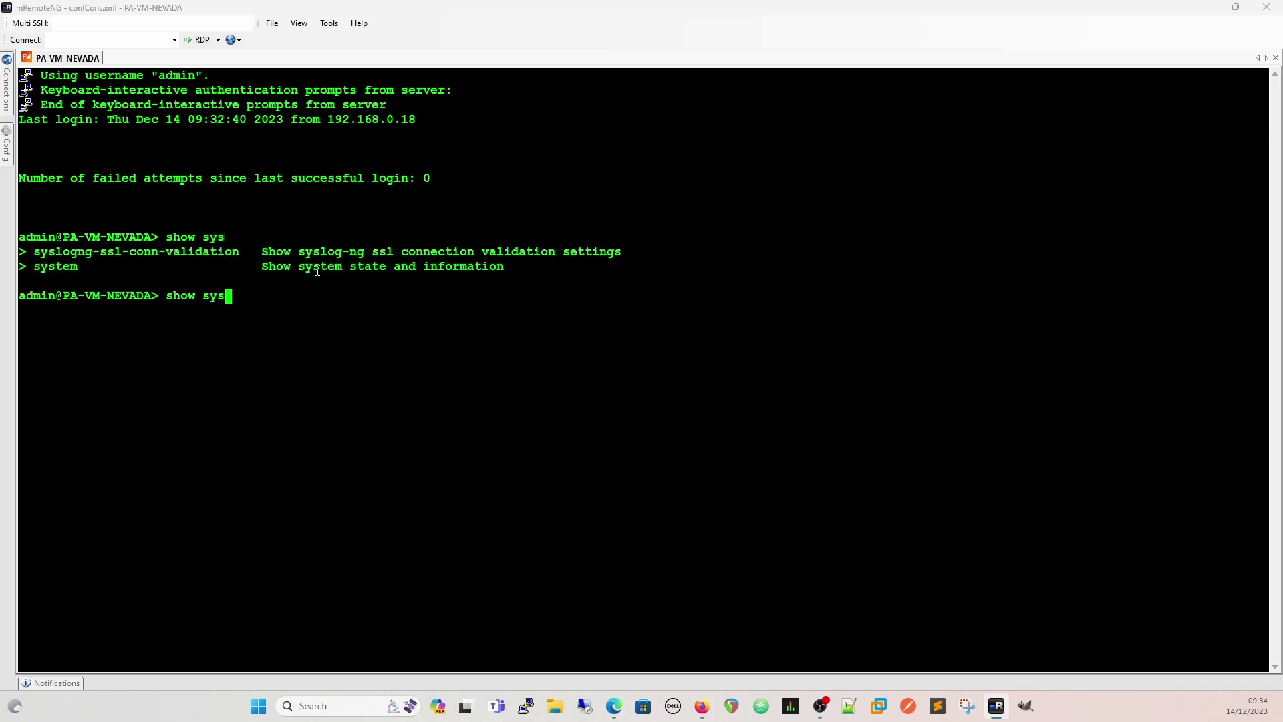
type("tem info | match ")
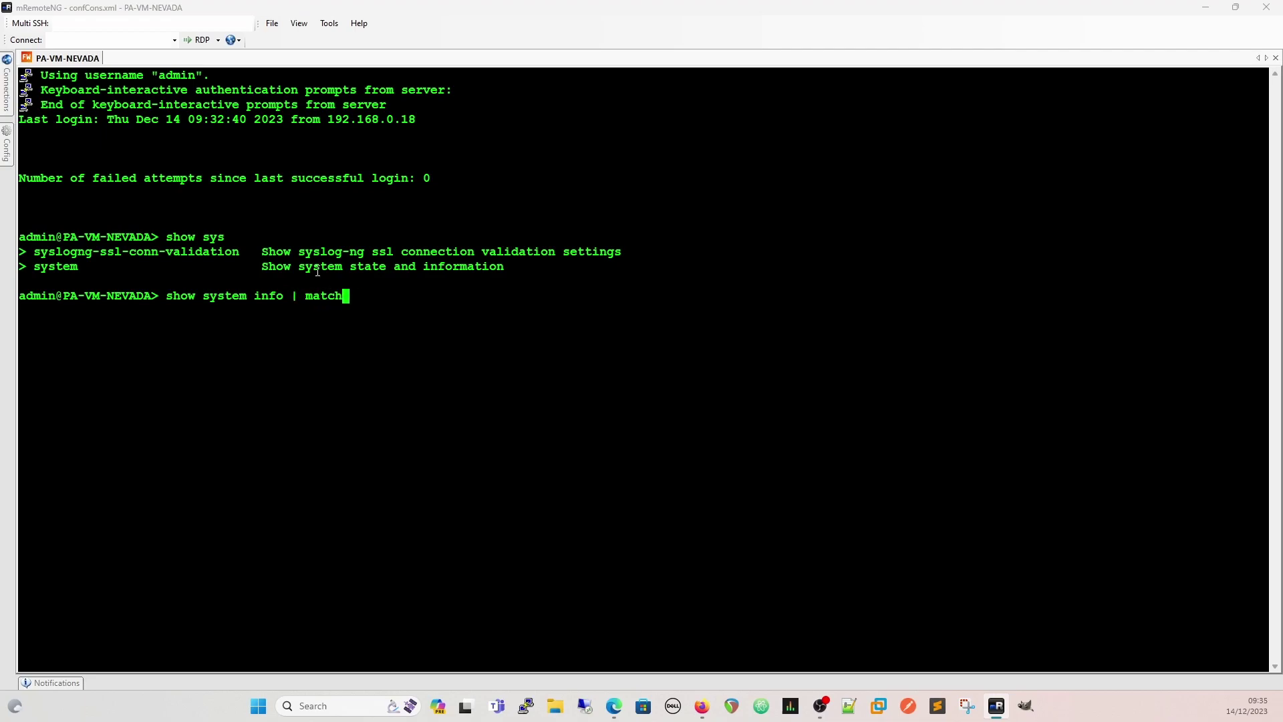
type("sw-version")
key("Return")
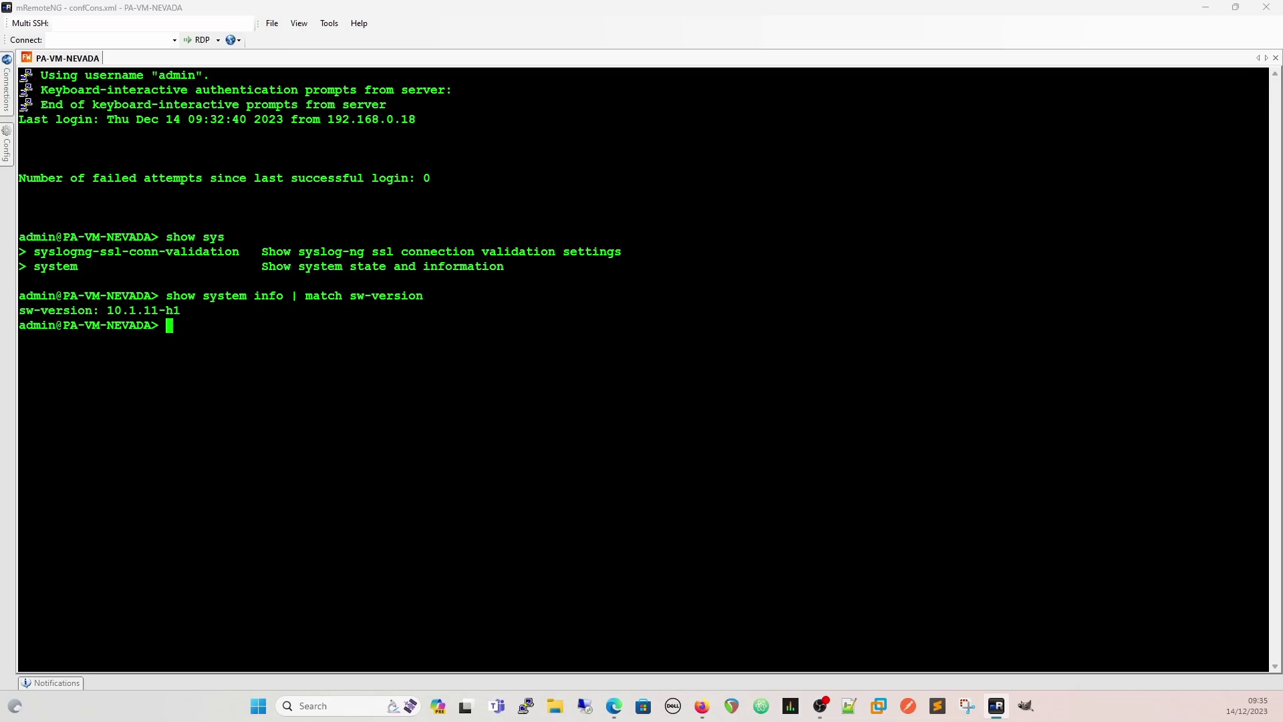
Refresh Panorama's software releases with Check Now and filter the list to 10.1.10
key("alt+Tab")
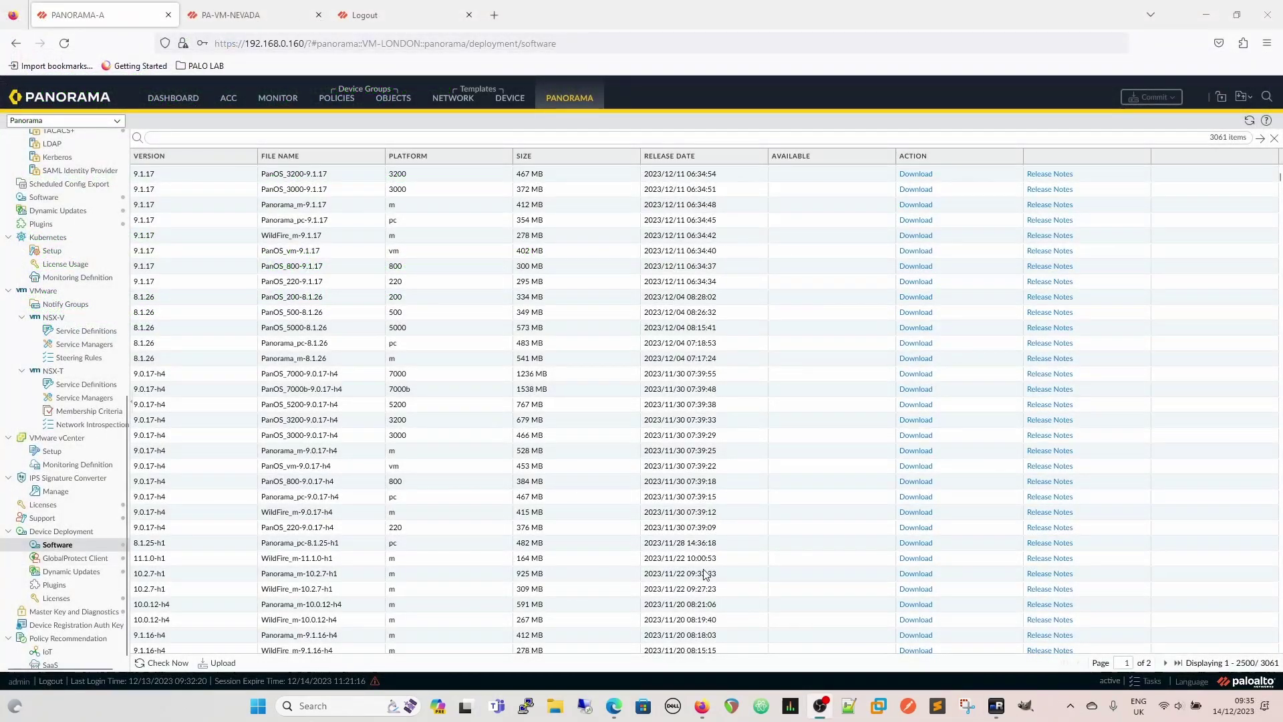
left_click(164, 663)
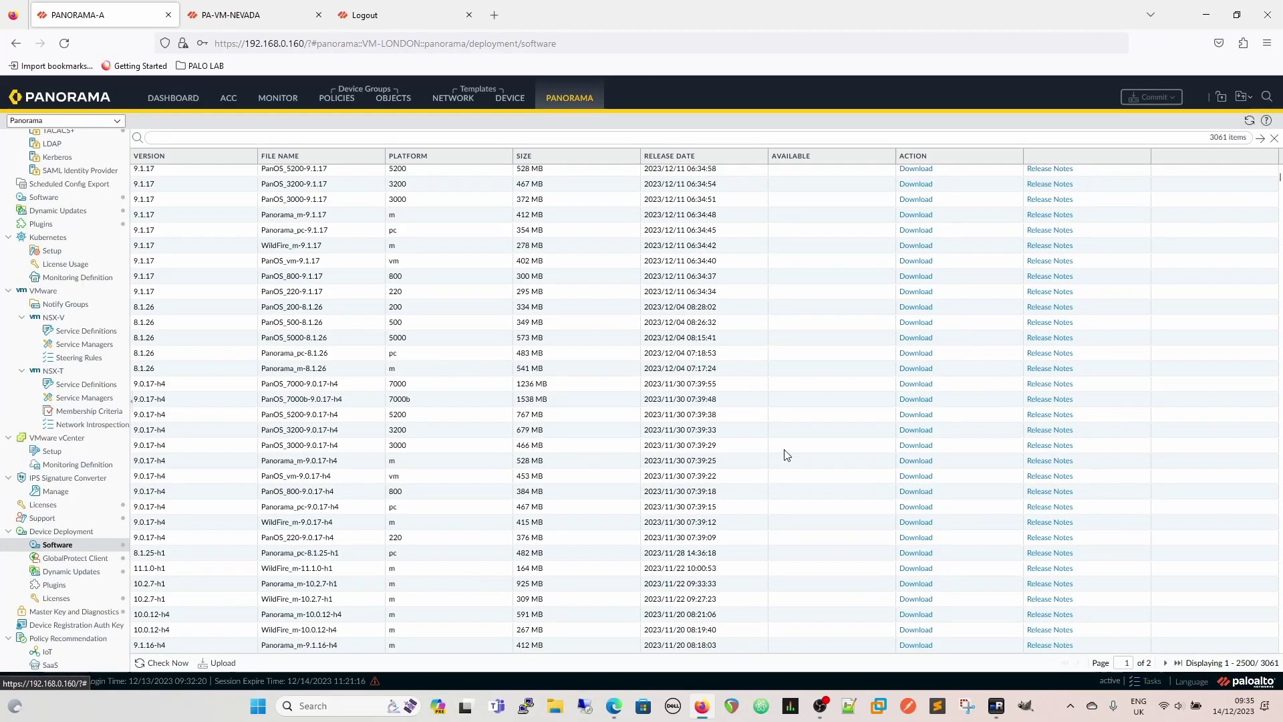
left_click(258, 134)
type("10.1")
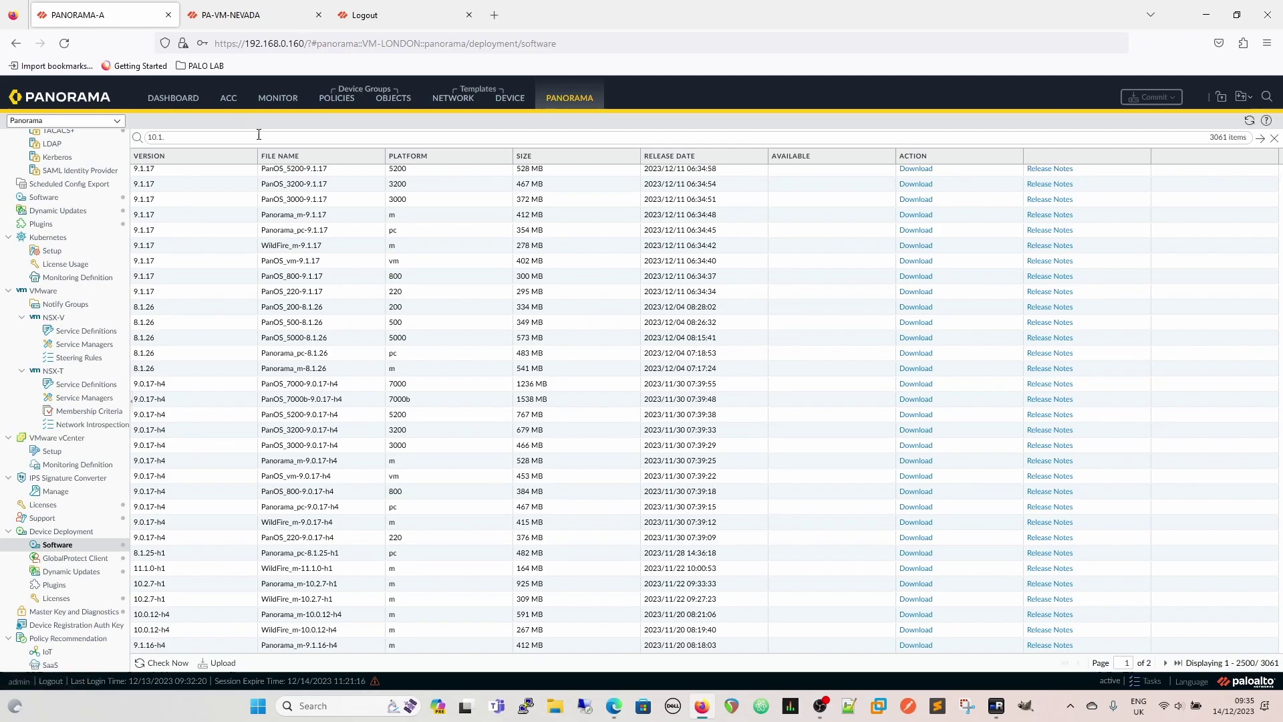
type(".10")
key("Return")
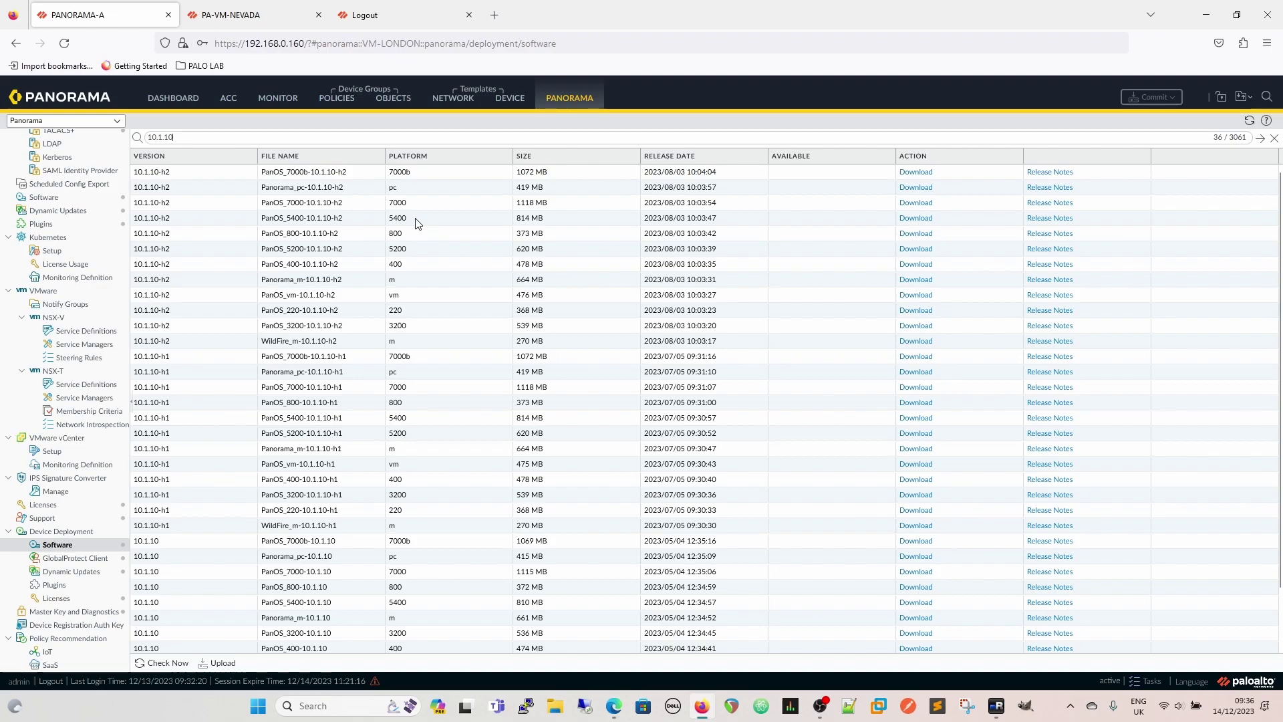
Select the PanOS_vm-10.1.10-h2 row in the filtered list and download that image
scroll(417, 227, "down", 2)
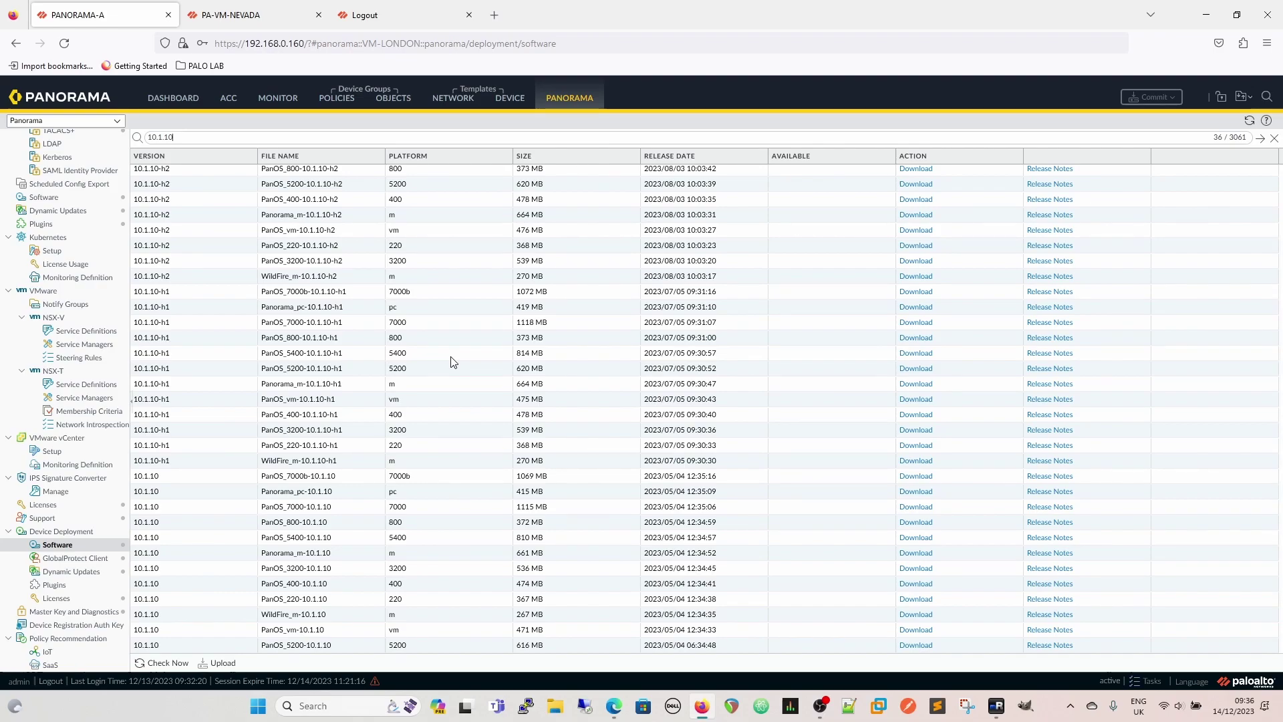
scroll(453, 361, "up", 2)
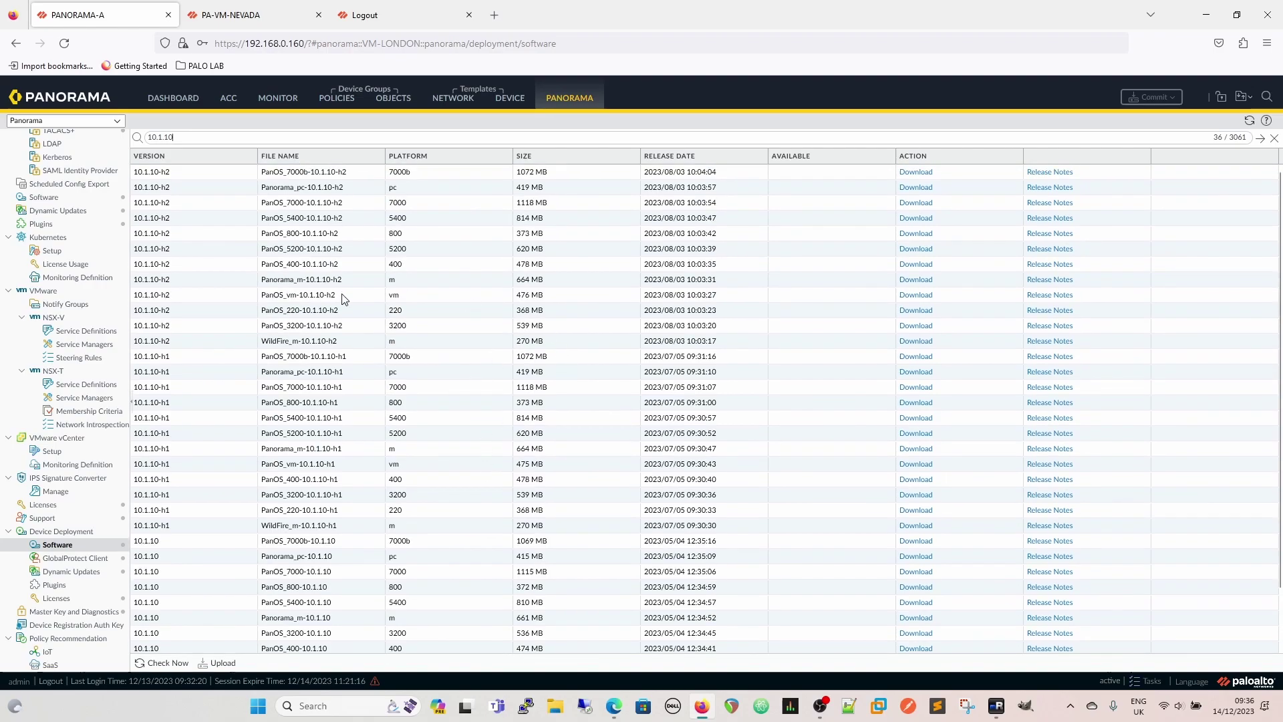
left_click(204, 296)
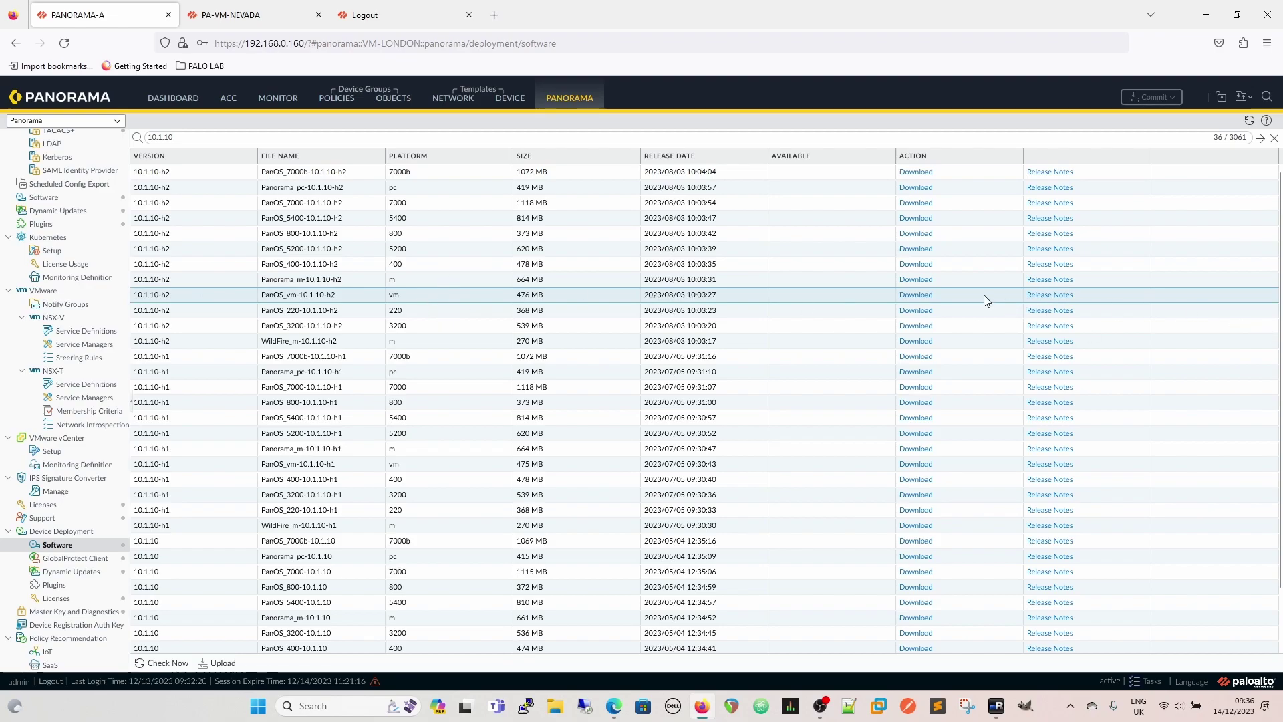
left_click(914, 296)
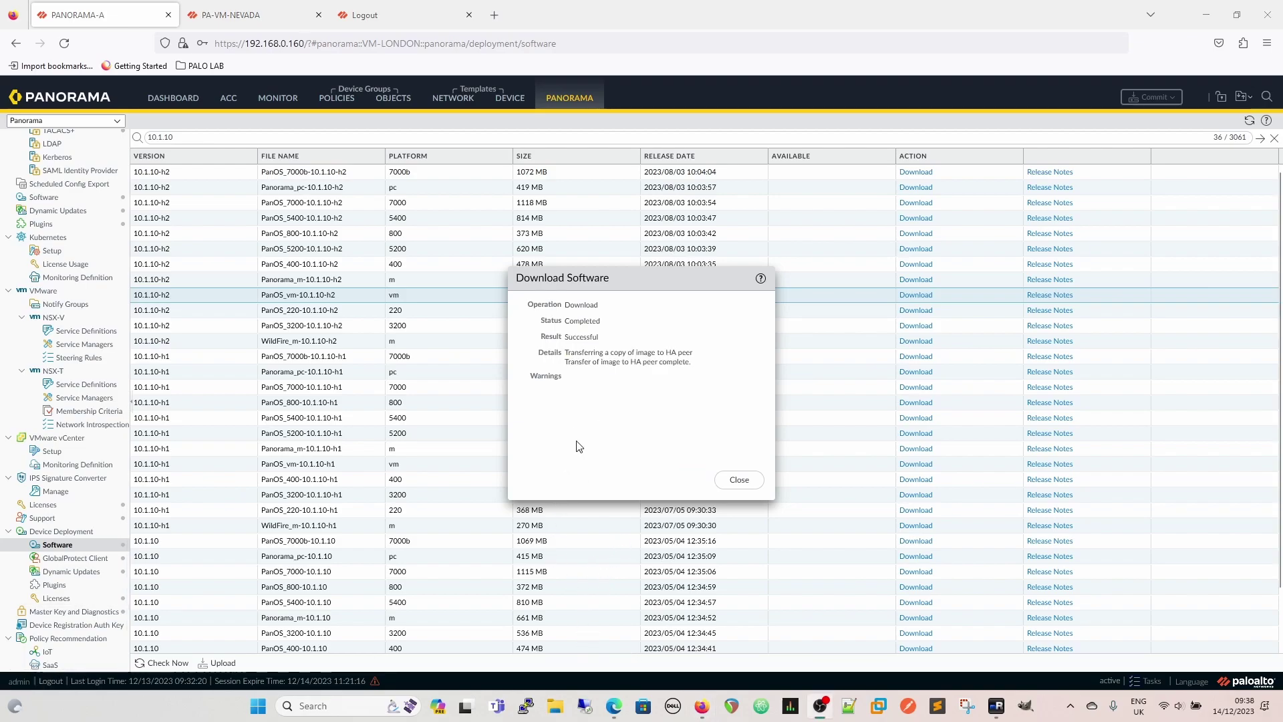
Dismiss the download report and look over the SCP export servers, exporting nothing
left_click(740, 481)
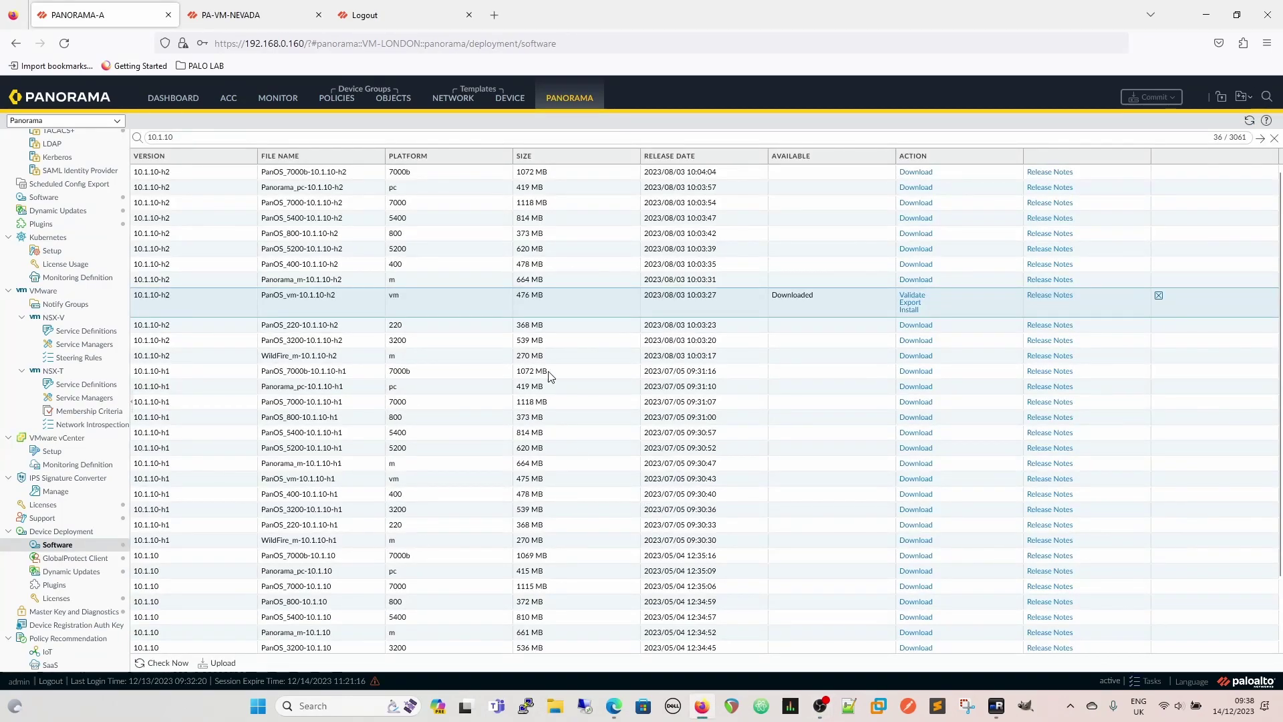
left_click(913, 302)
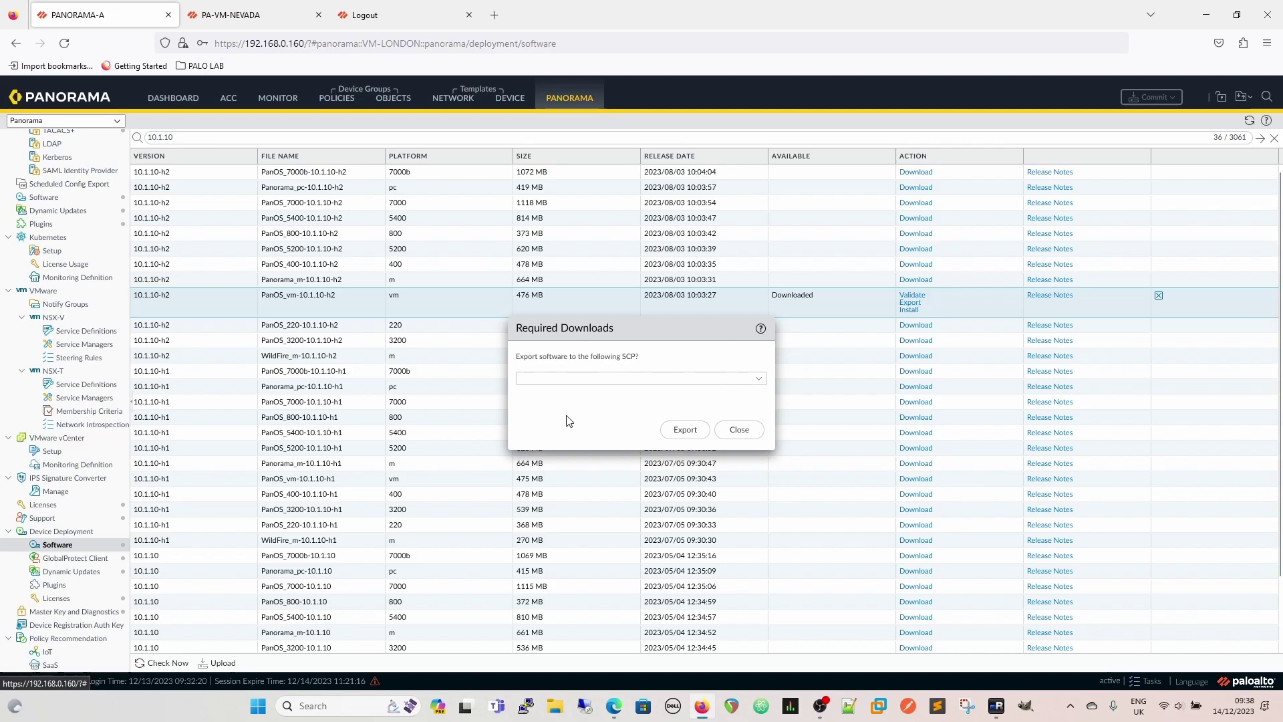
left_click(760, 382)
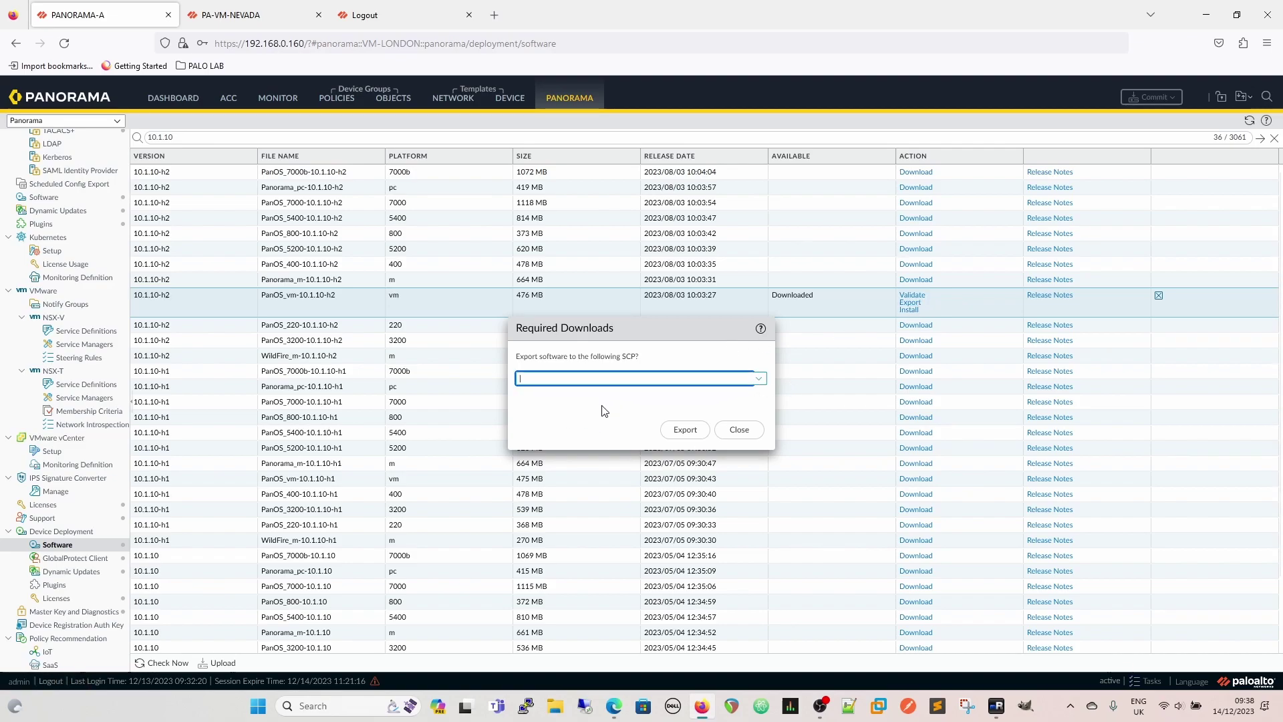
left_click(740, 430)
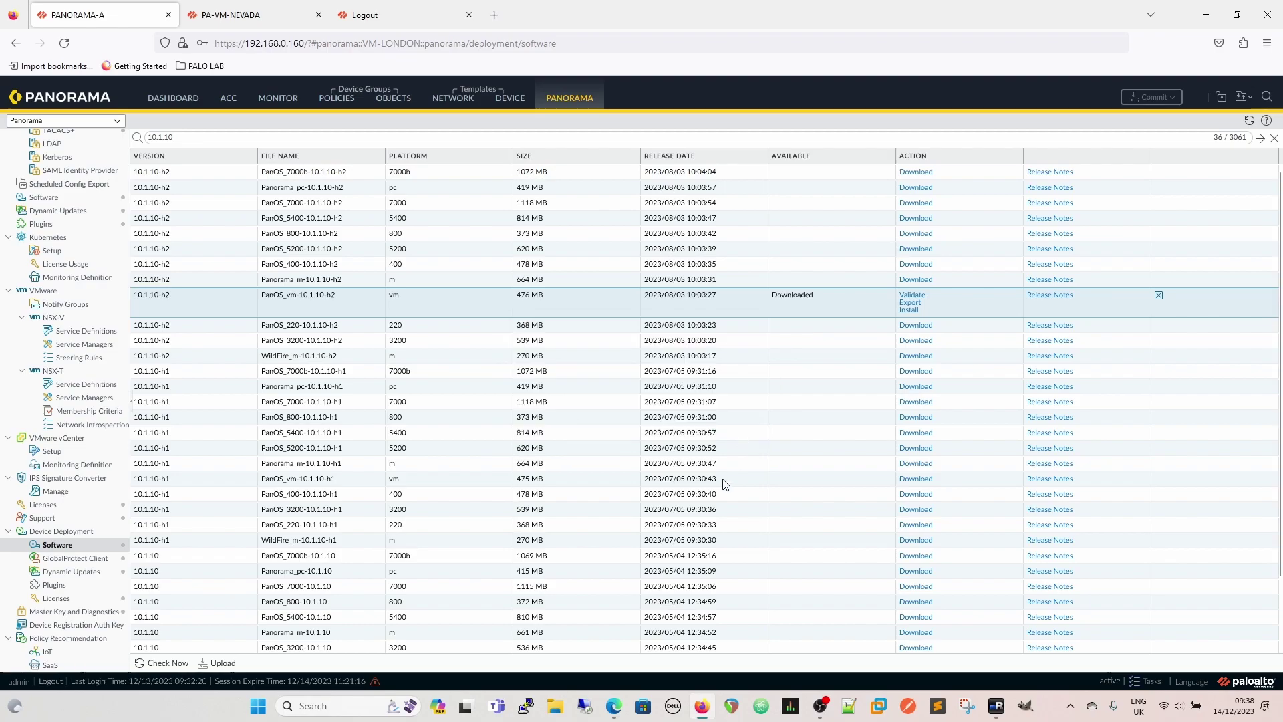
Target PA-VM-NEVADA for the PanOS_vm-10.1.10-h2 install with reboot after install enabled
left_click(910, 310)
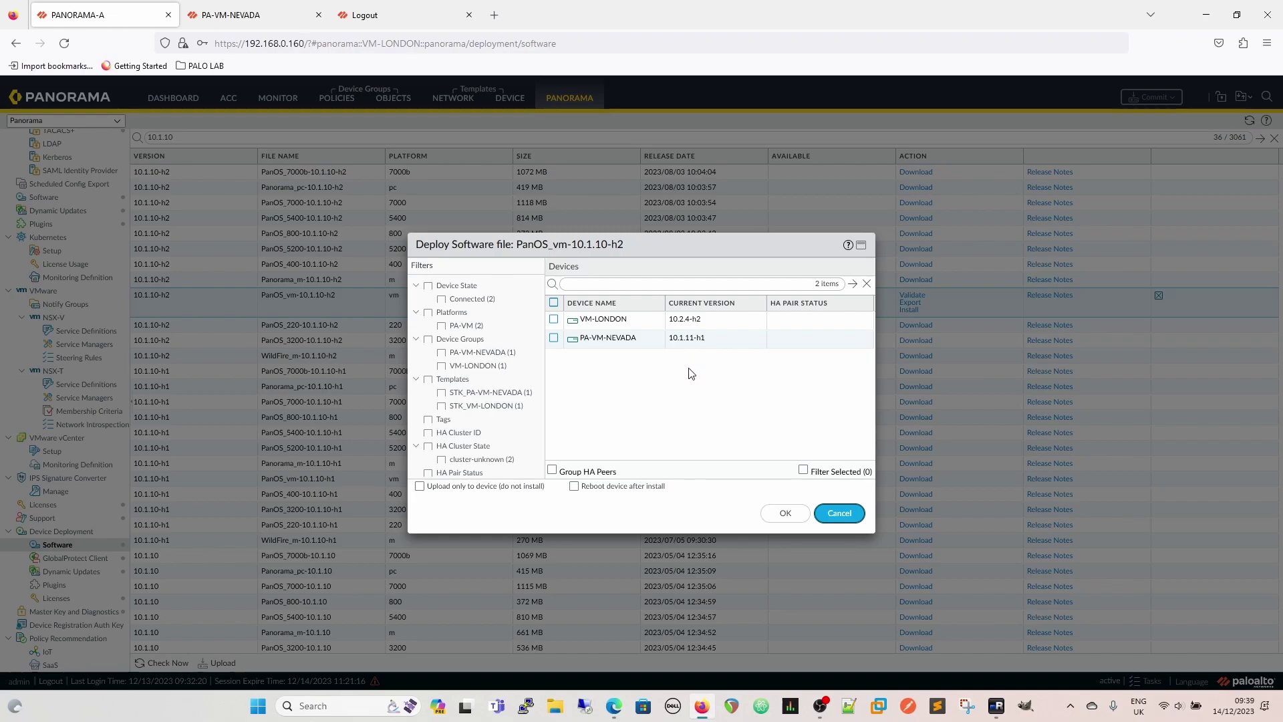
left_click(553, 338)
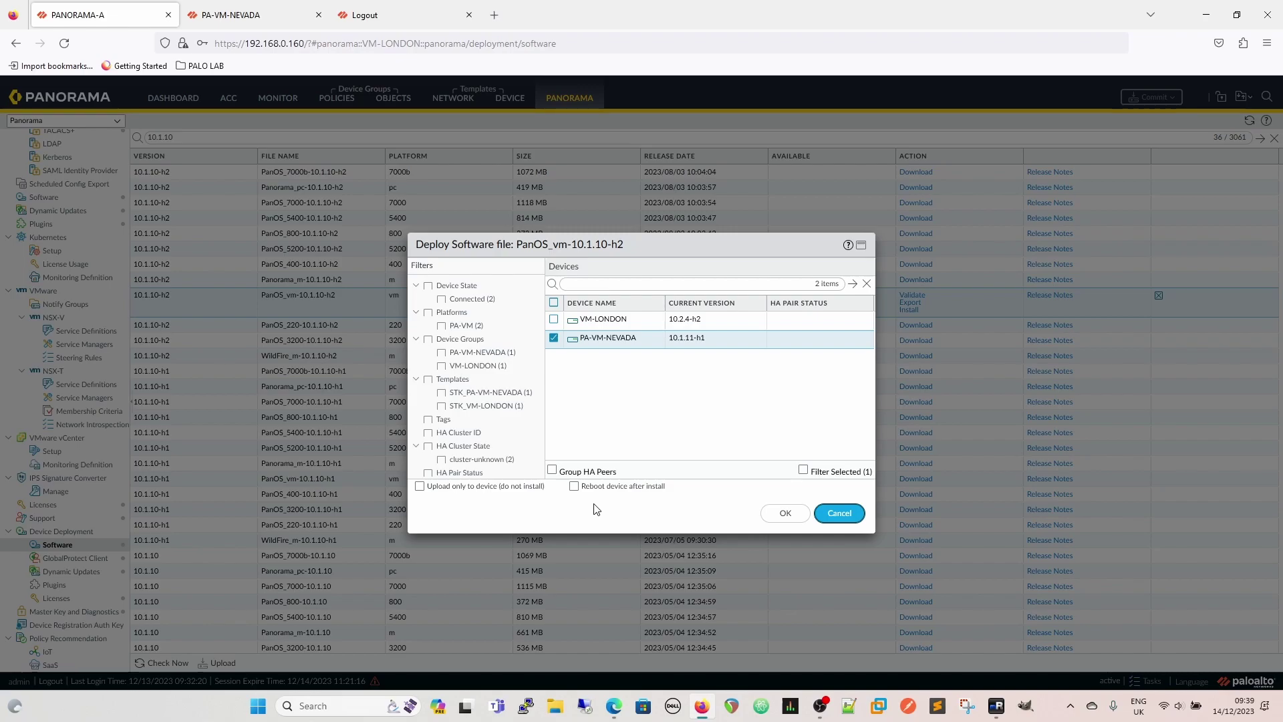
left_click(574, 485)
Confirm the PA-VM-NEVADA install job, then switch to the firewall's own Software page
left_click(785, 518)
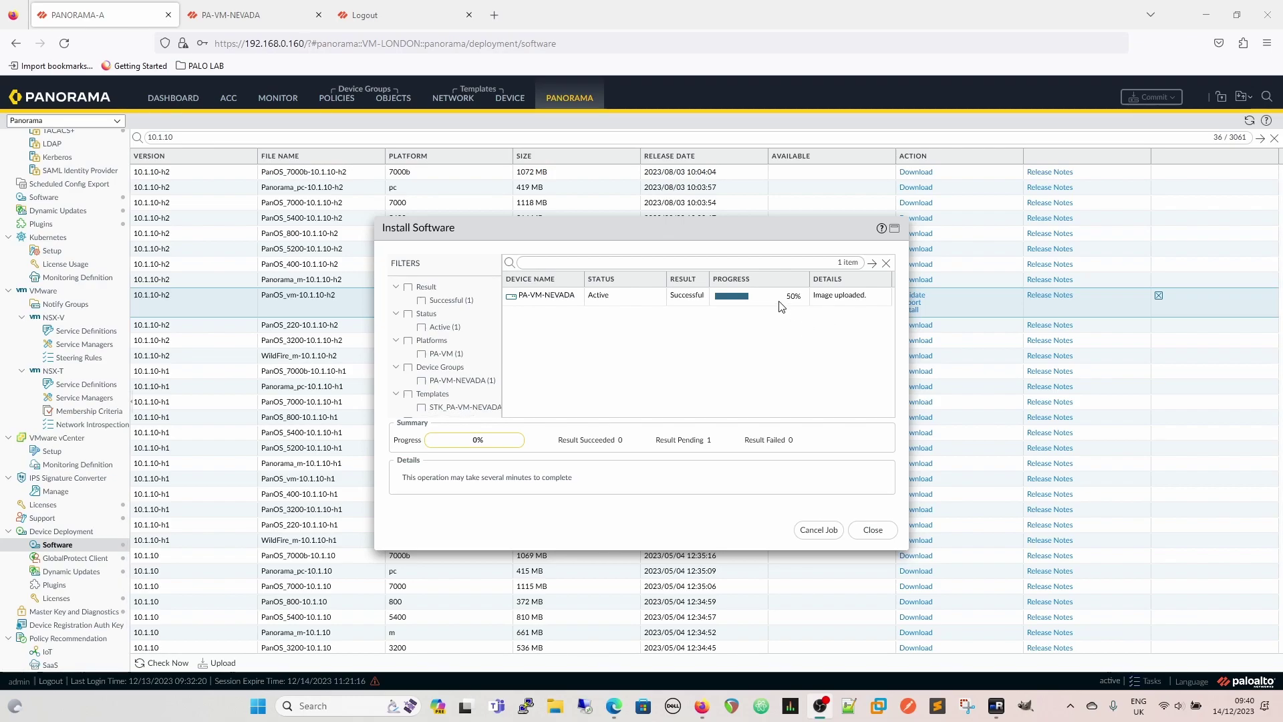
left_click(252, 10)
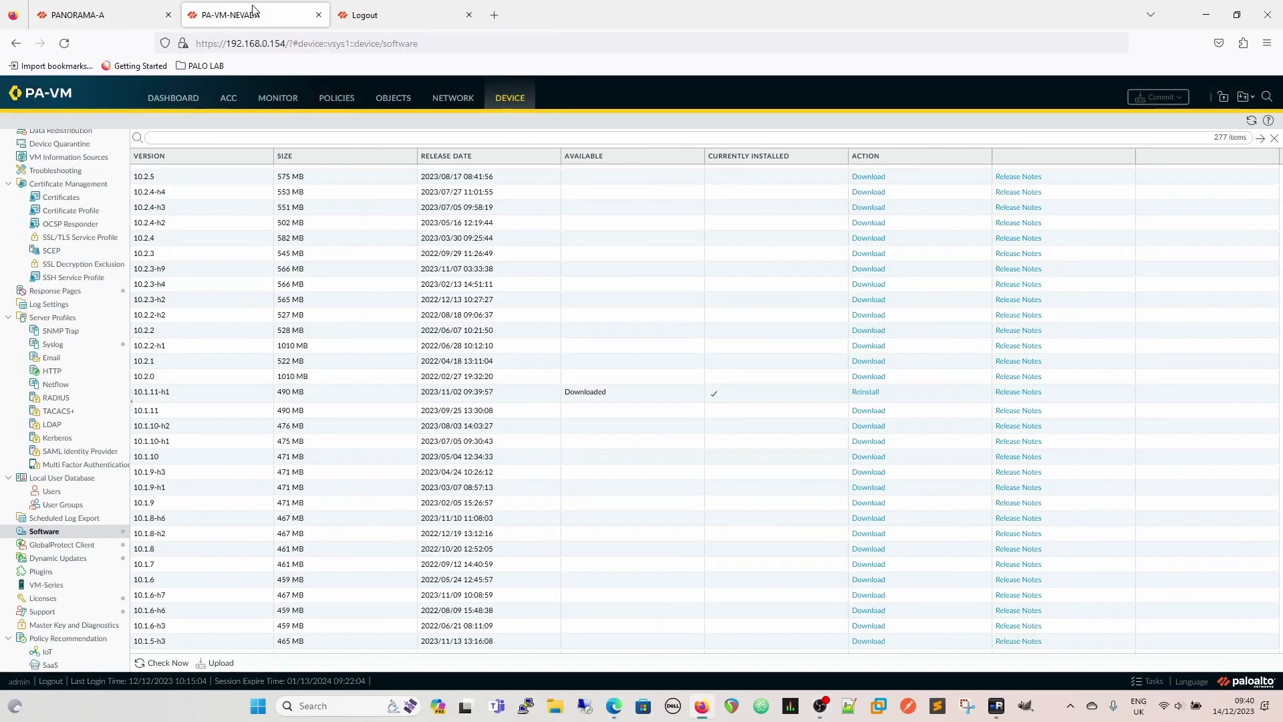
Review the firewall's Task Manager, then return to Panorama's PA-VM-NEVADA install progress
left_click(1147, 681)
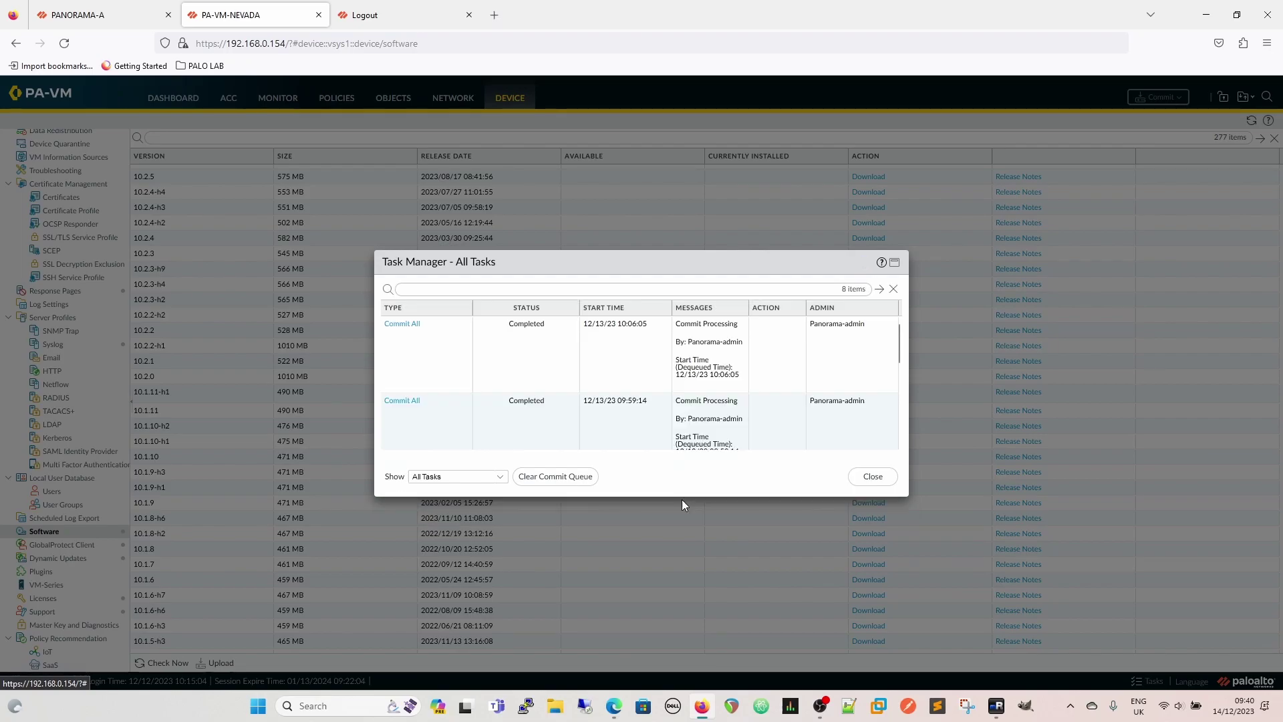
left_click(870, 477)
left_click(87, 16)
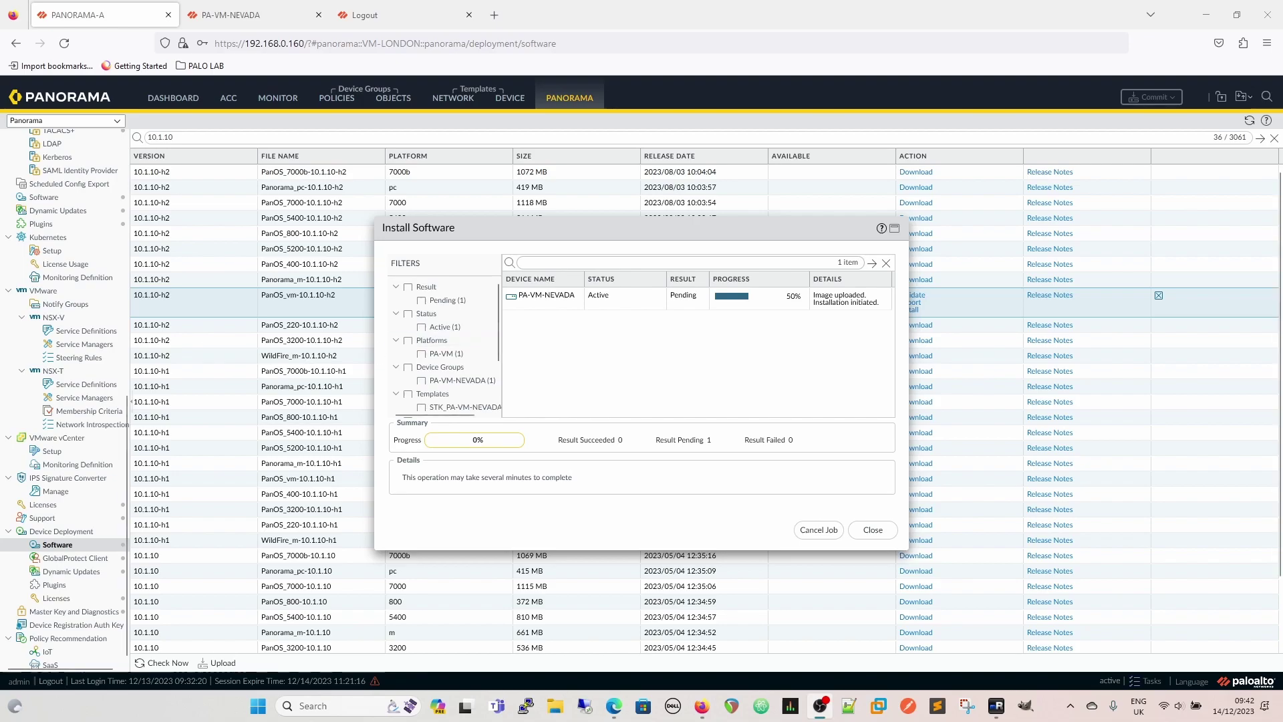
Rerun the ping to 192.168.0.154 continuously with -t, then return to the browser
key("alt+Tab")
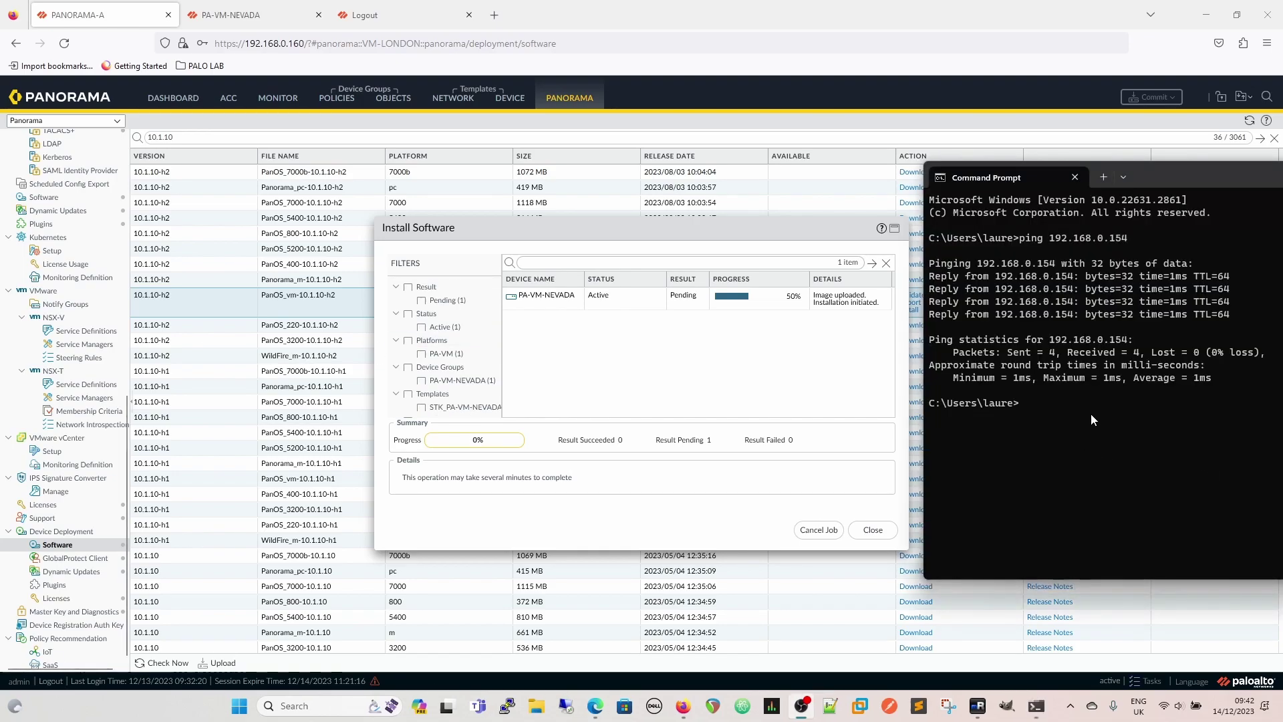
key("Up")
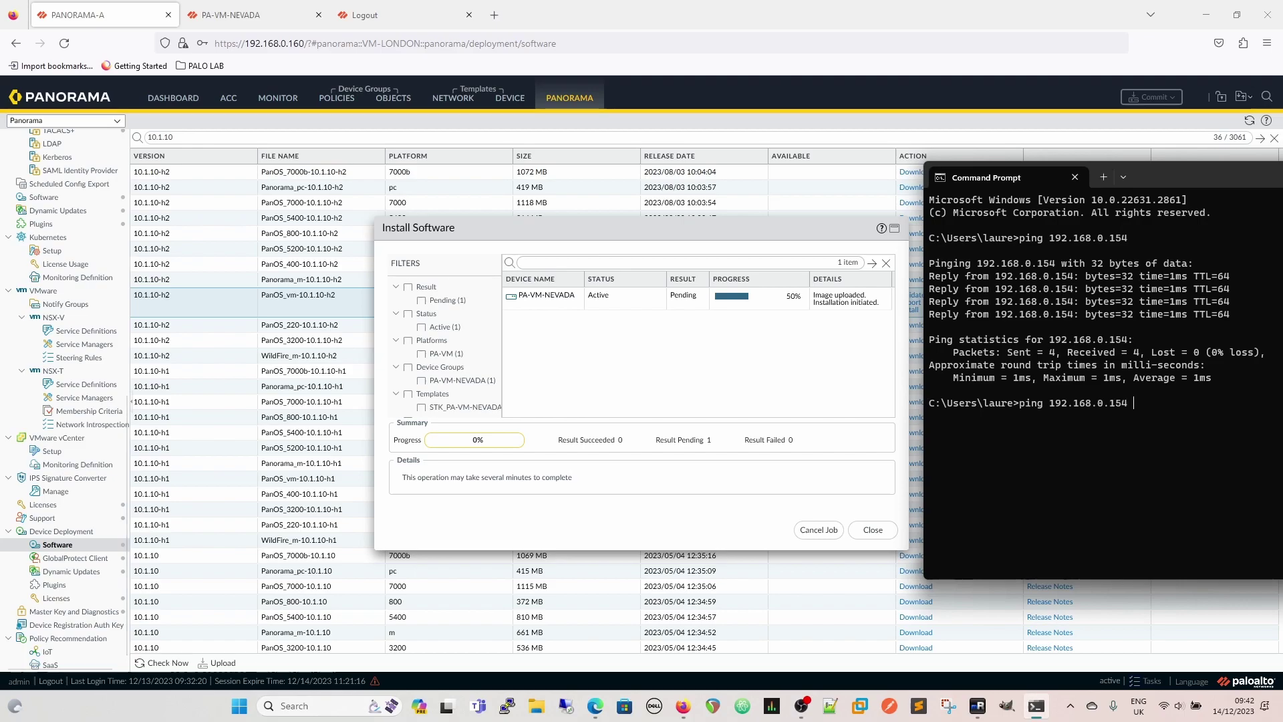
type("-t")
key("Return")
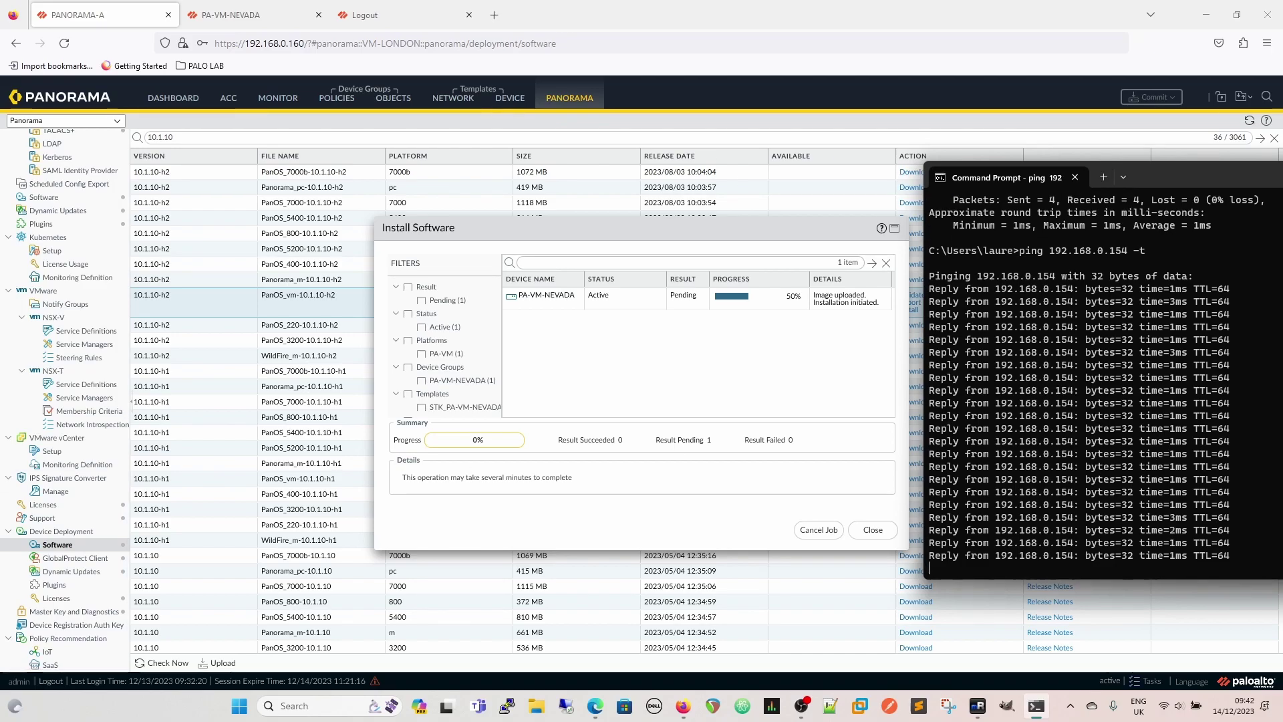
key("alt+Tab")
Check PA-VM-NEVADA's Task Manager for a running Software Install task, then go back to Panorama's install progress
key("ctrl+Tab")
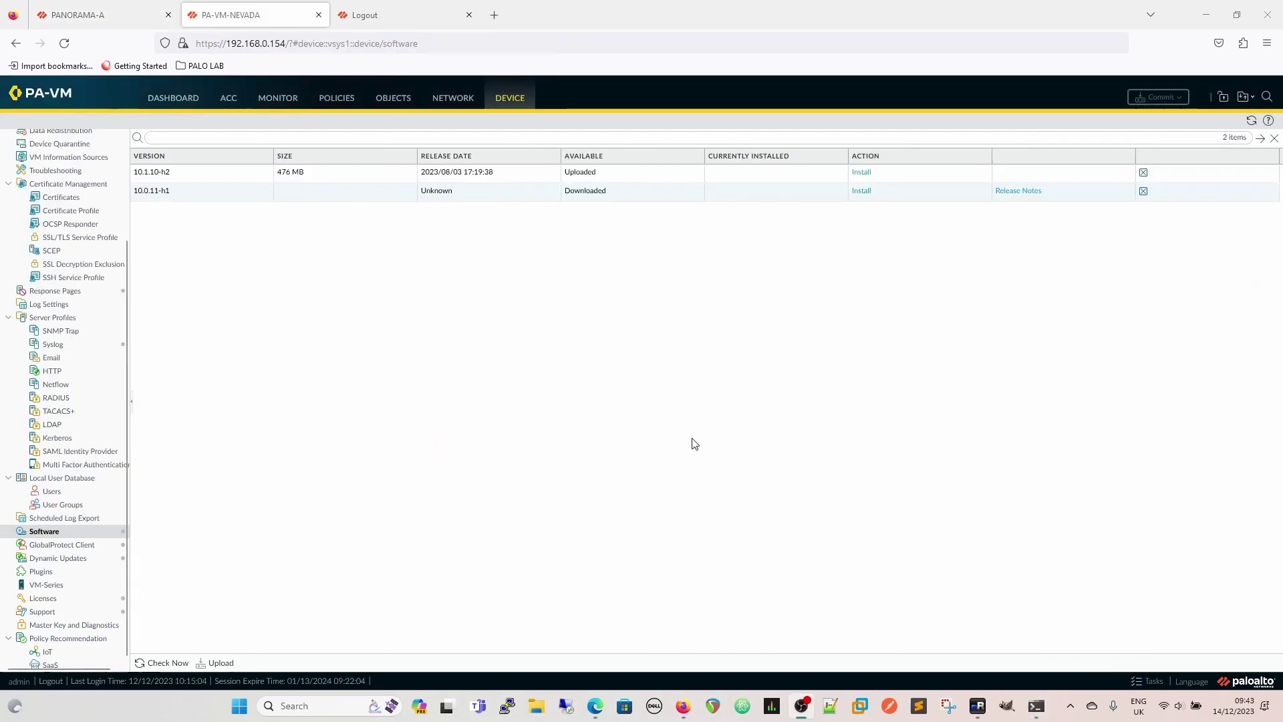
left_click(1148, 681)
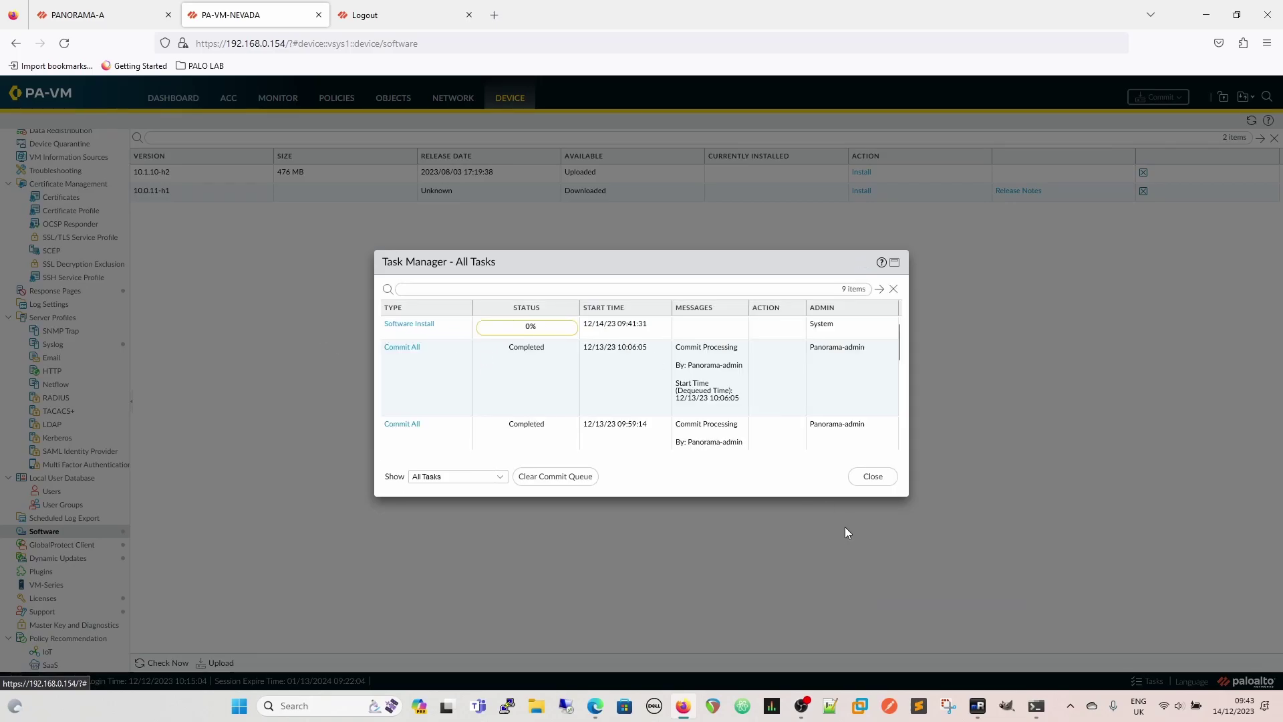
left_click(873, 477)
left_click(82, 20)
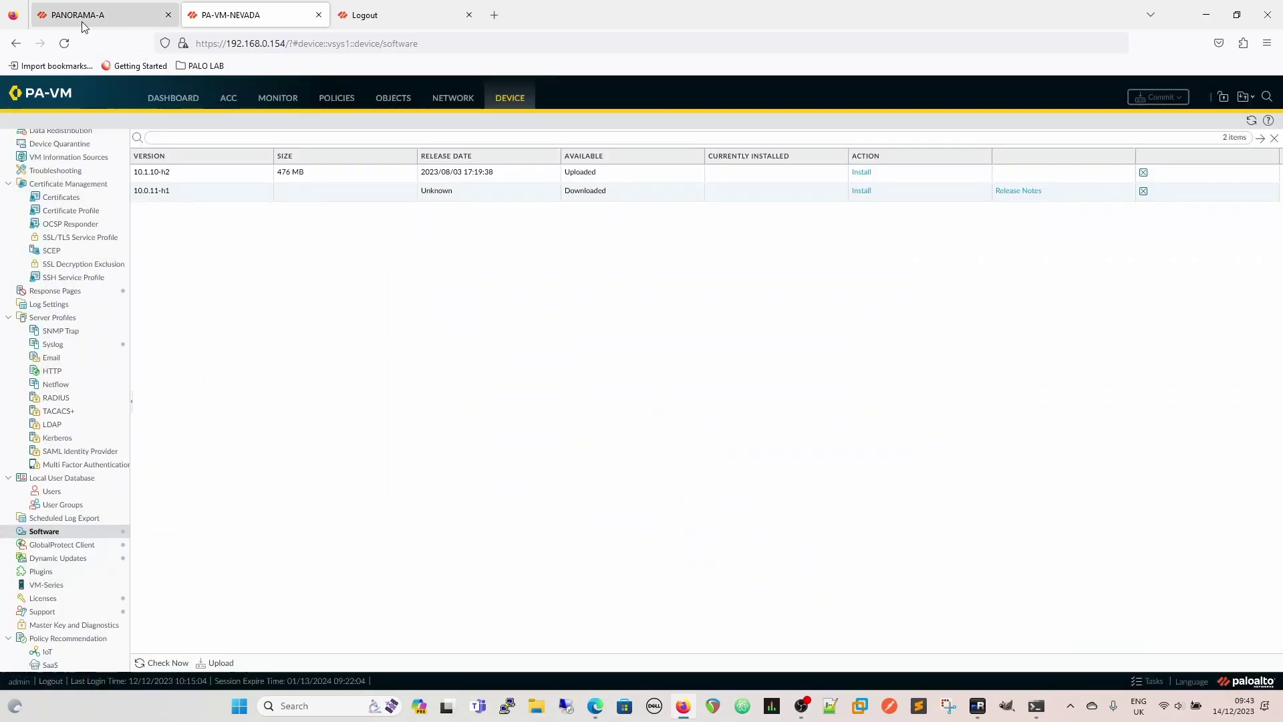
Watch the ping to 192.168.0.154 while the 10.1.10-h2 install reaches 100% Successful
key("alt+Tab")
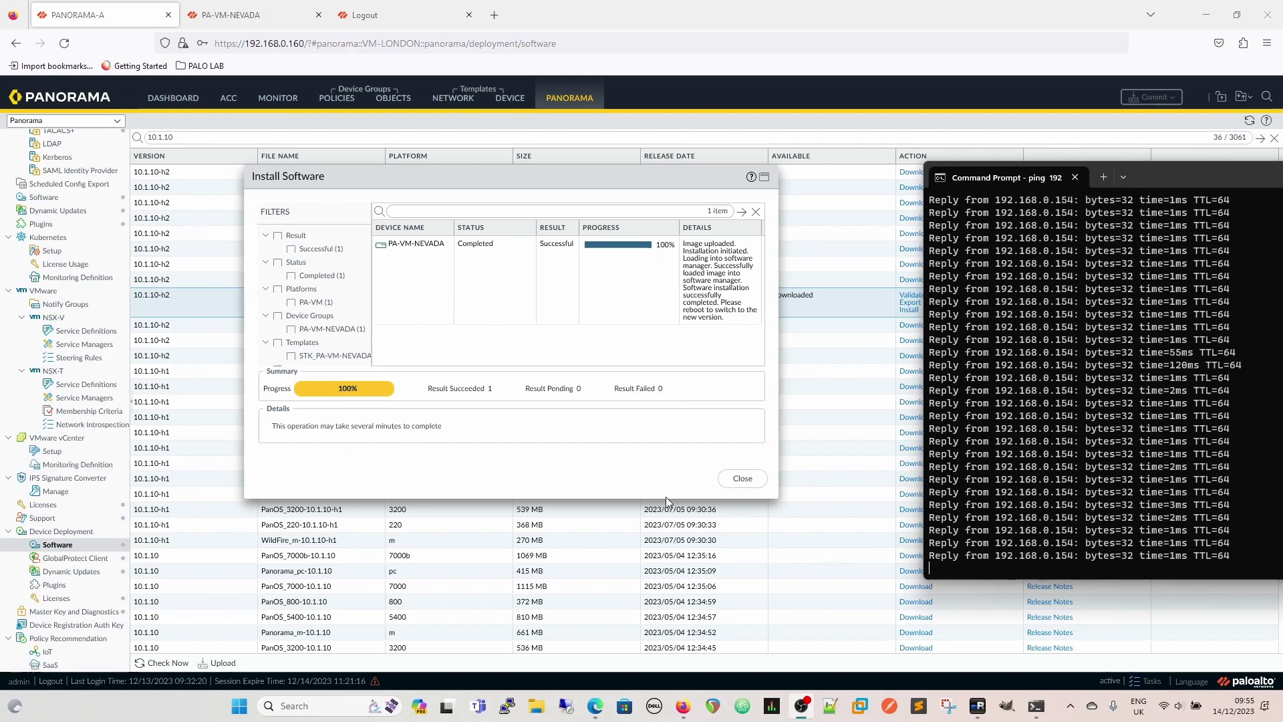
Close the install results and refresh Managed Devices Summary until PA-VM-NEVADA shows Disconnected
left_click(744, 479)
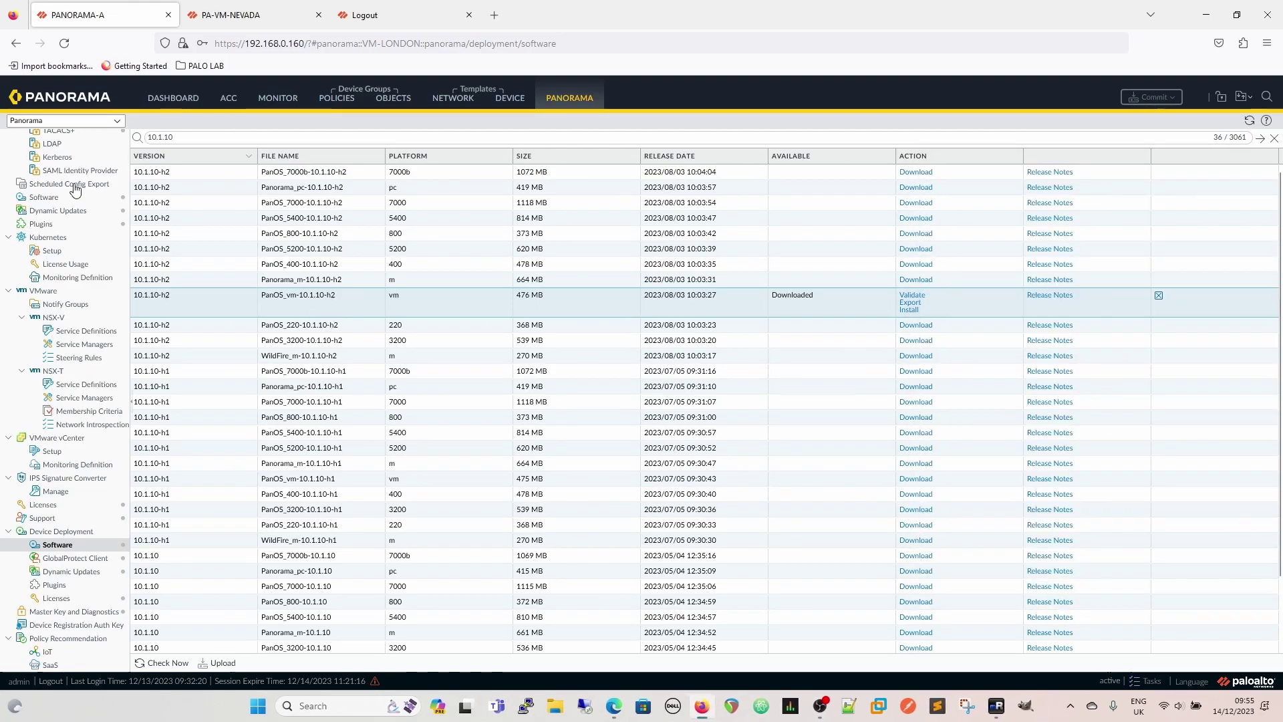
scroll(67, 301, "up", 10)
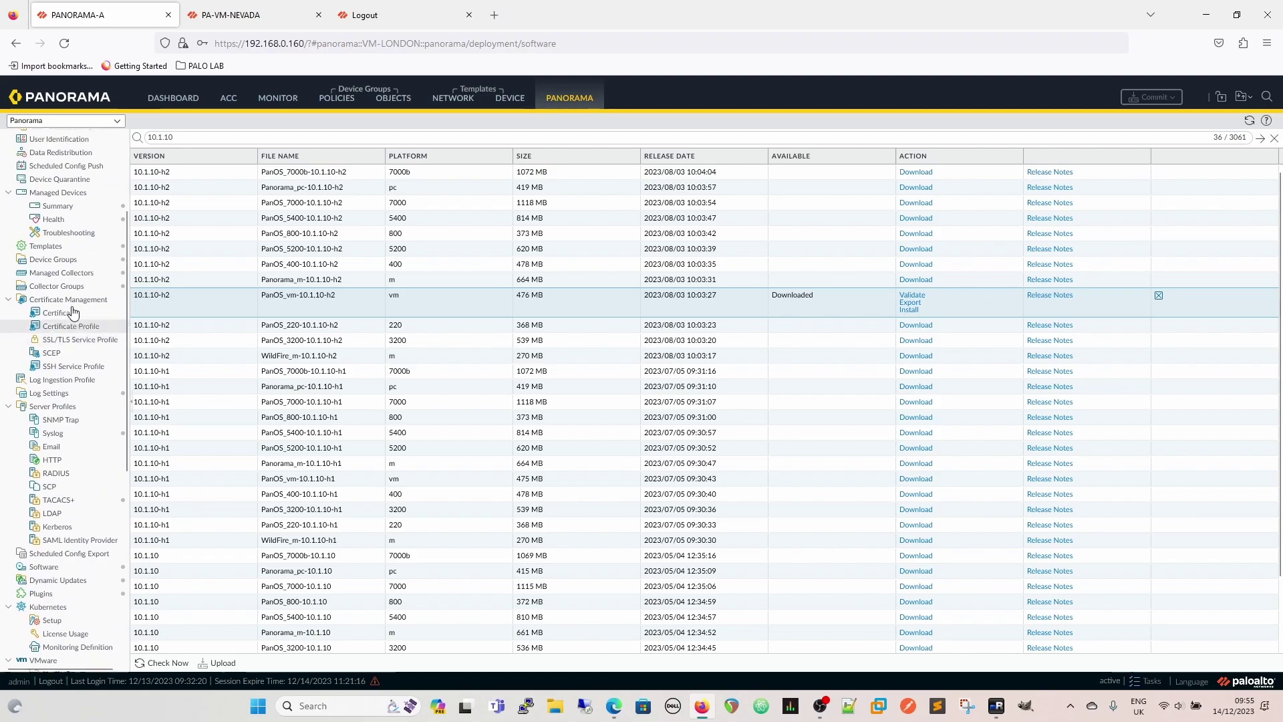
left_click(58, 233)
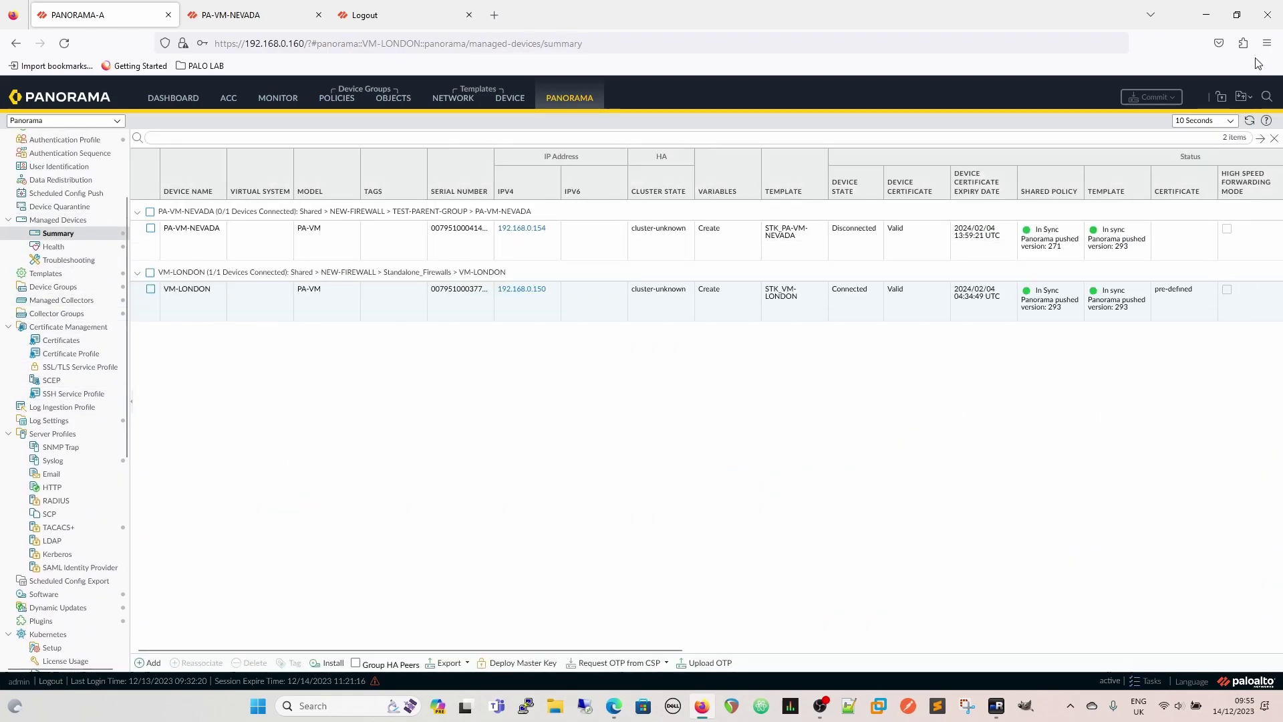
left_click(1250, 120)
left_click(1249, 120)
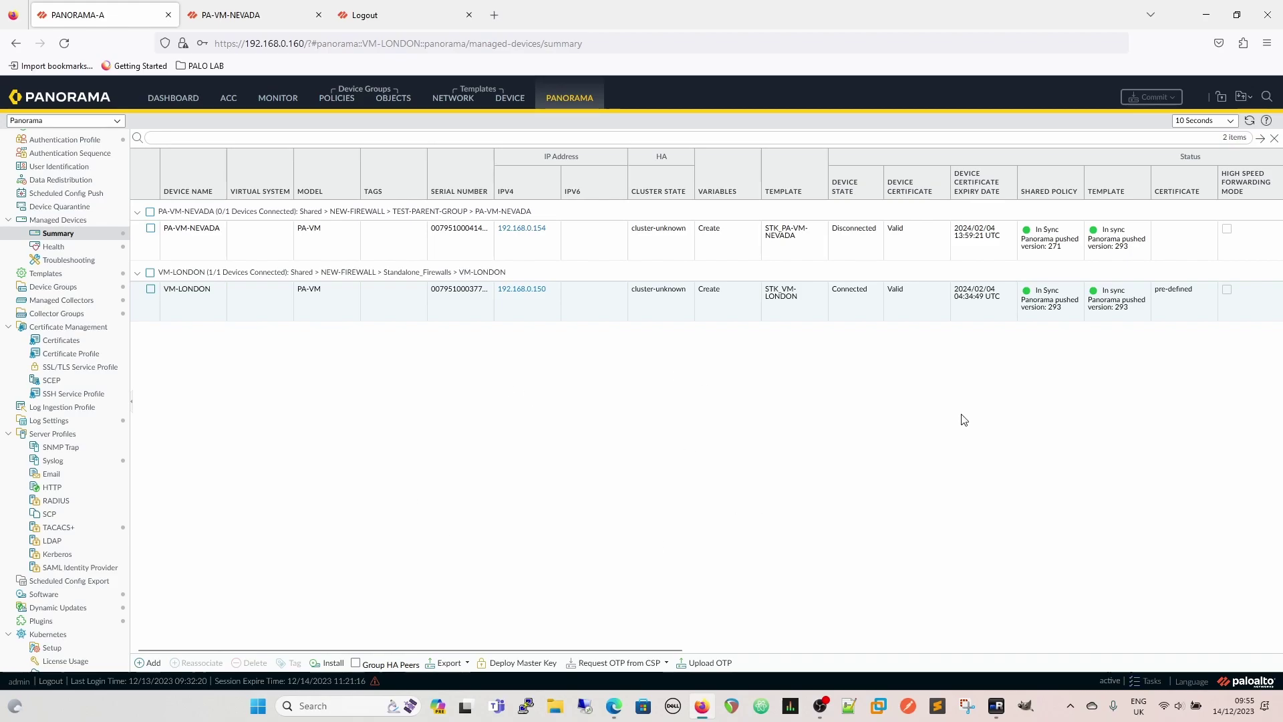
key("alt+Tab")
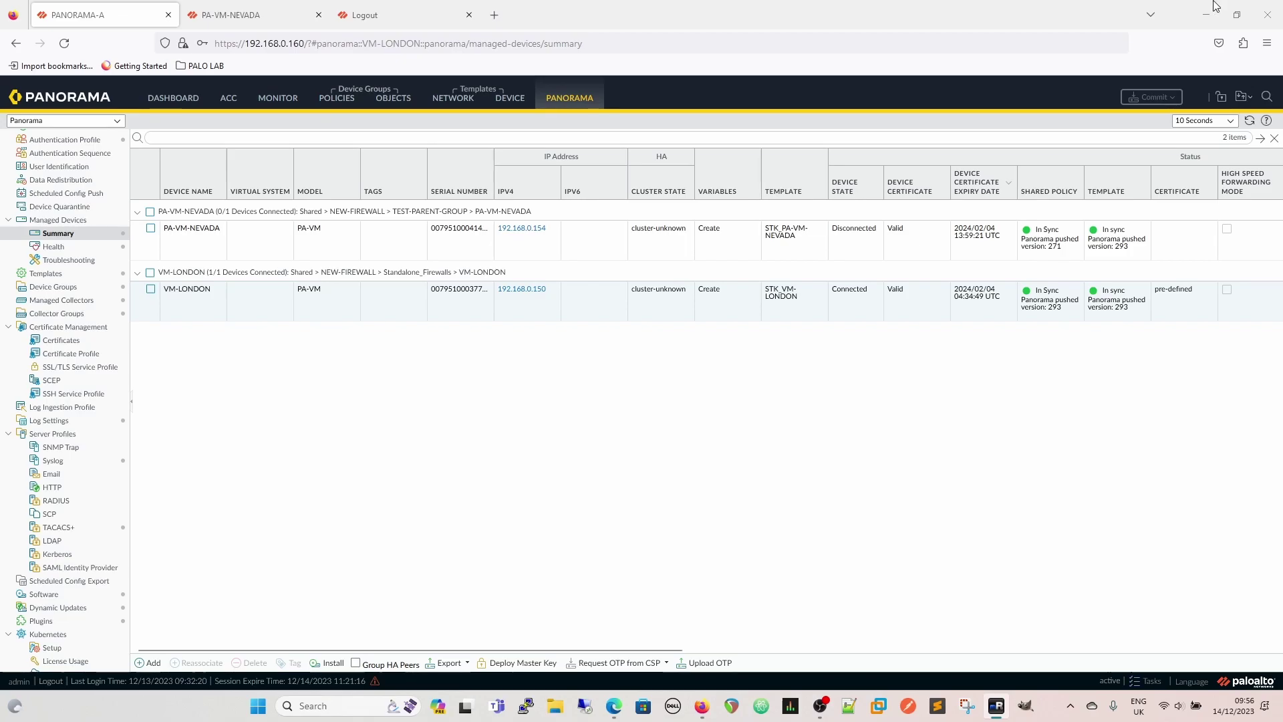
Reload the unreachable PA-VM-NEVADA page, then see it listed as Connected in Panorama
left_click(244, 15)
left_click(64, 43)
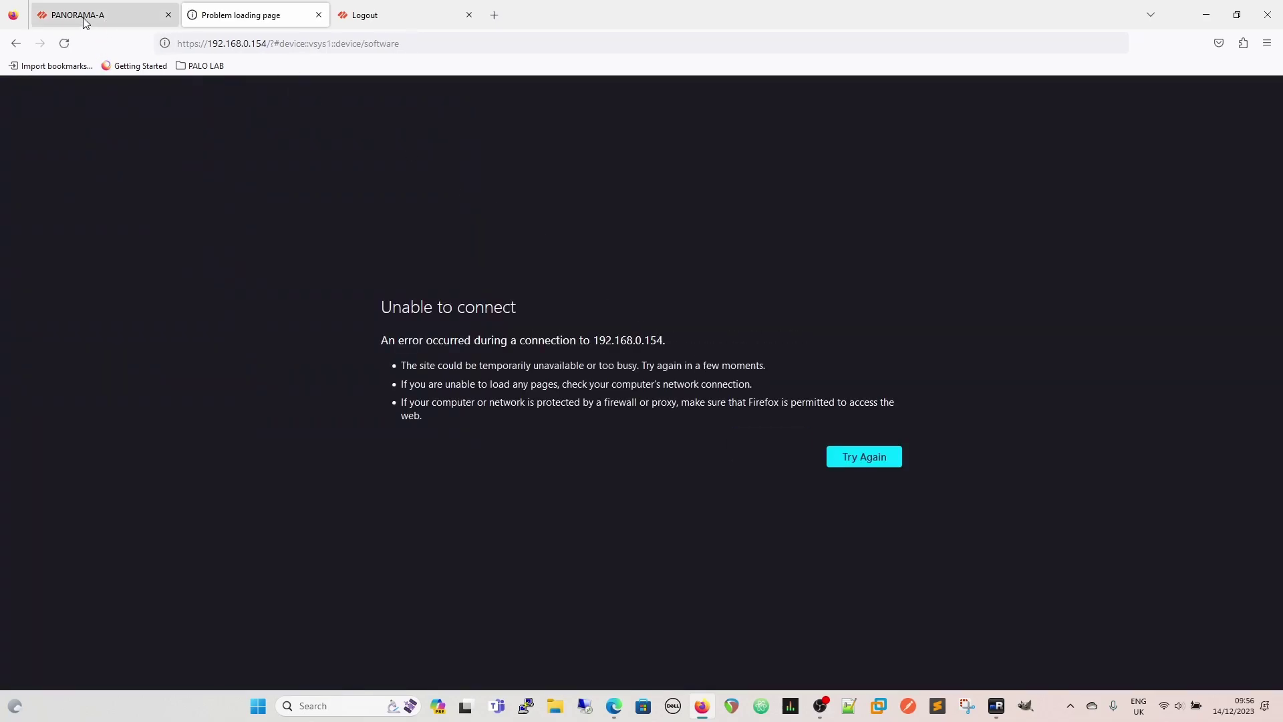
left_click(80, 16)
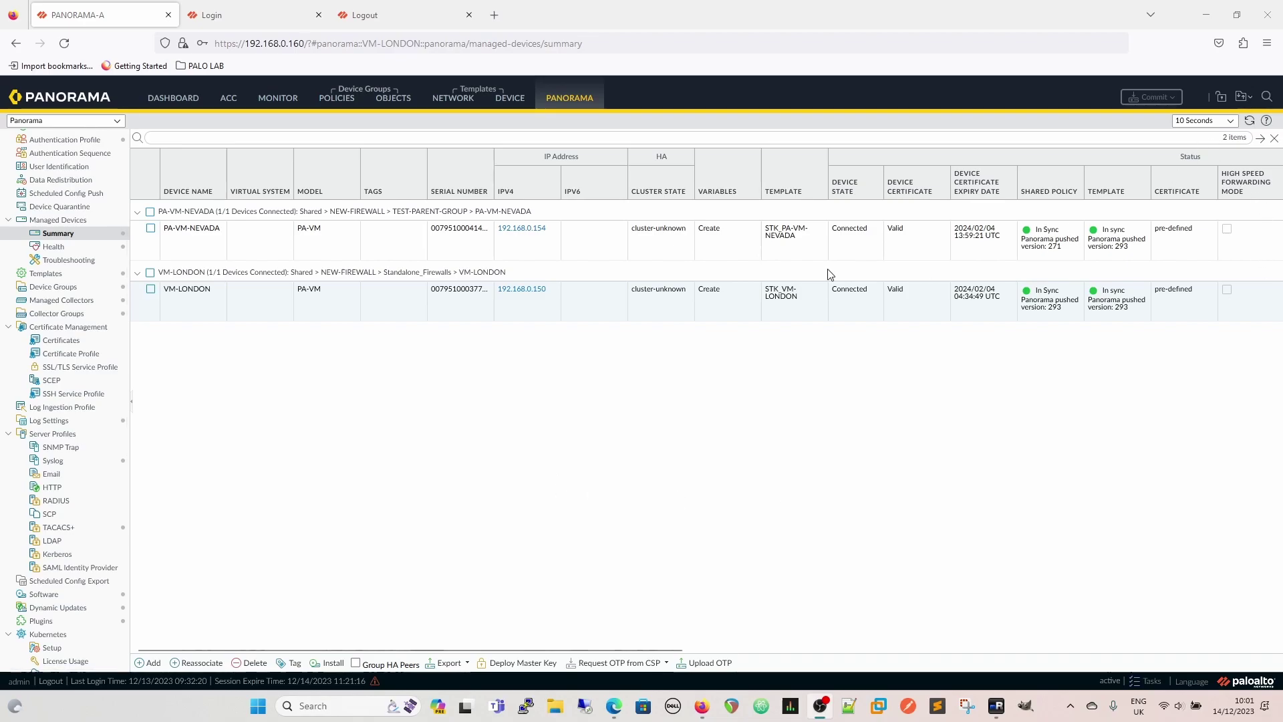
Scroll to the Software Version column showing 10.1.10-h2, then reload the firewall's login page
left_click_drag(624, 648, 917, 630)
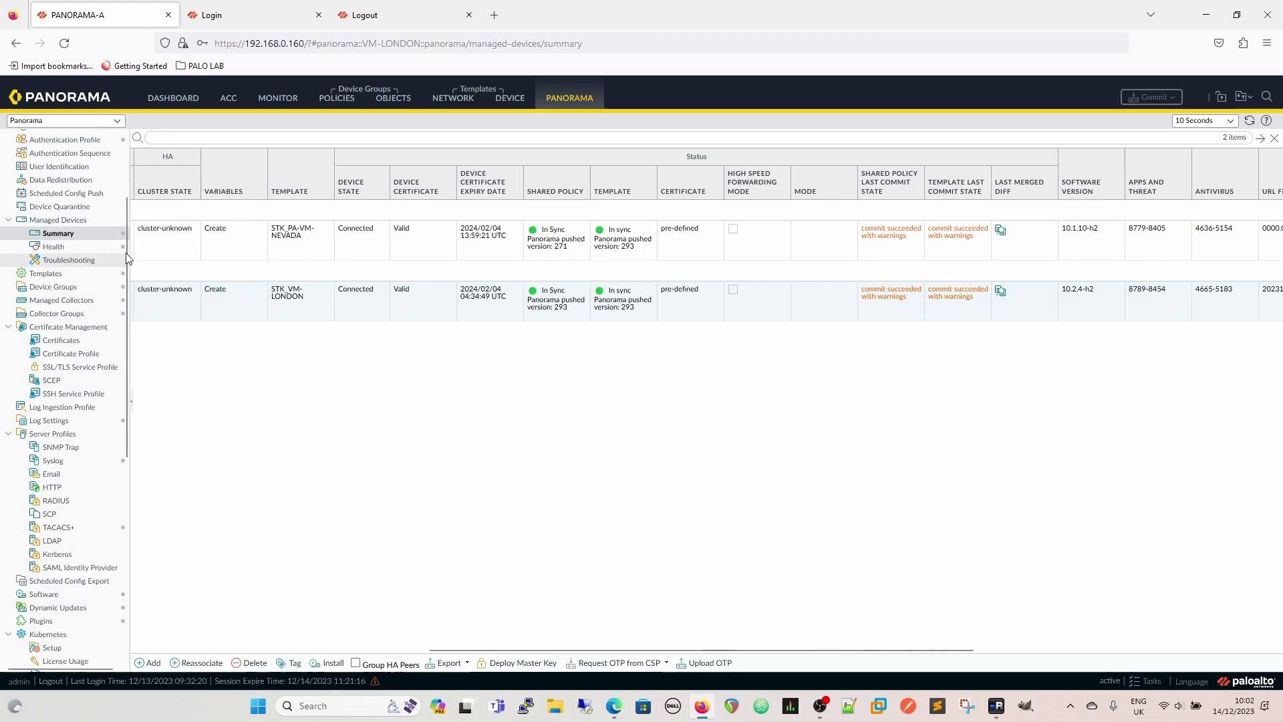
left_click(221, 15)
left_click(67, 44)
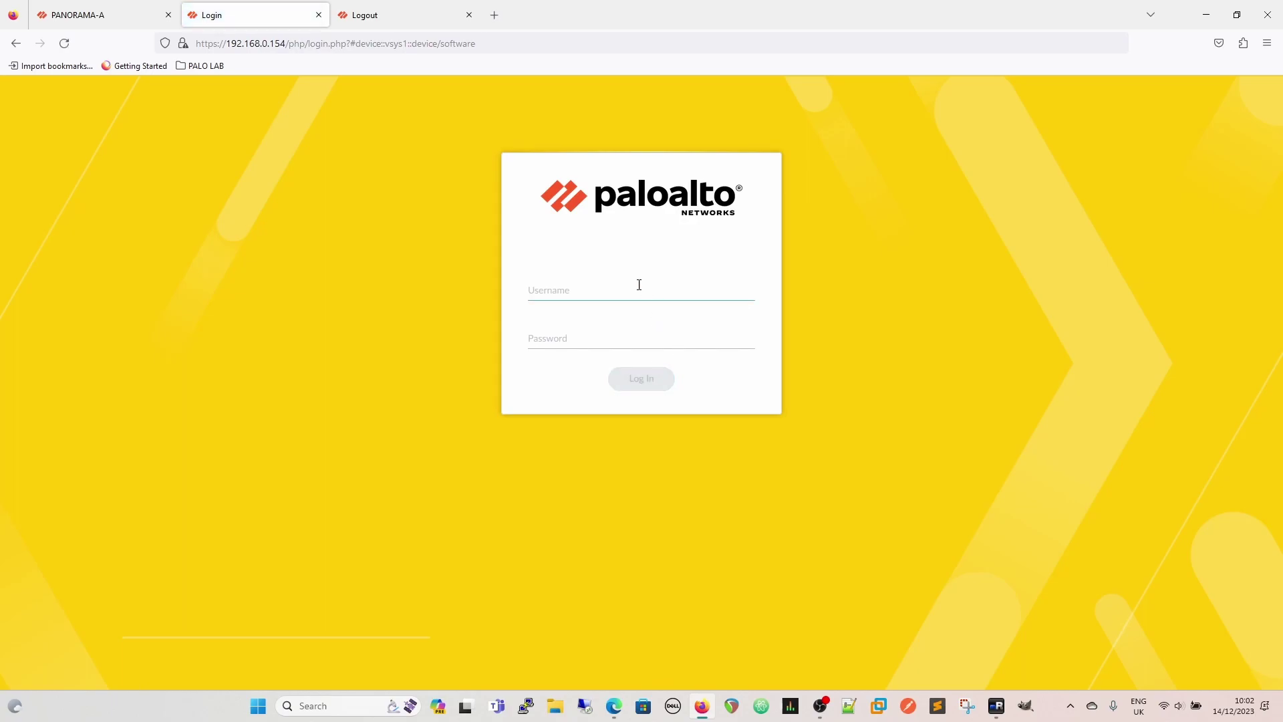
Log in to the upgraded PA-VM-NEVADA as admin, then return to Panorama's Managed Devices Summary
key("Tab")
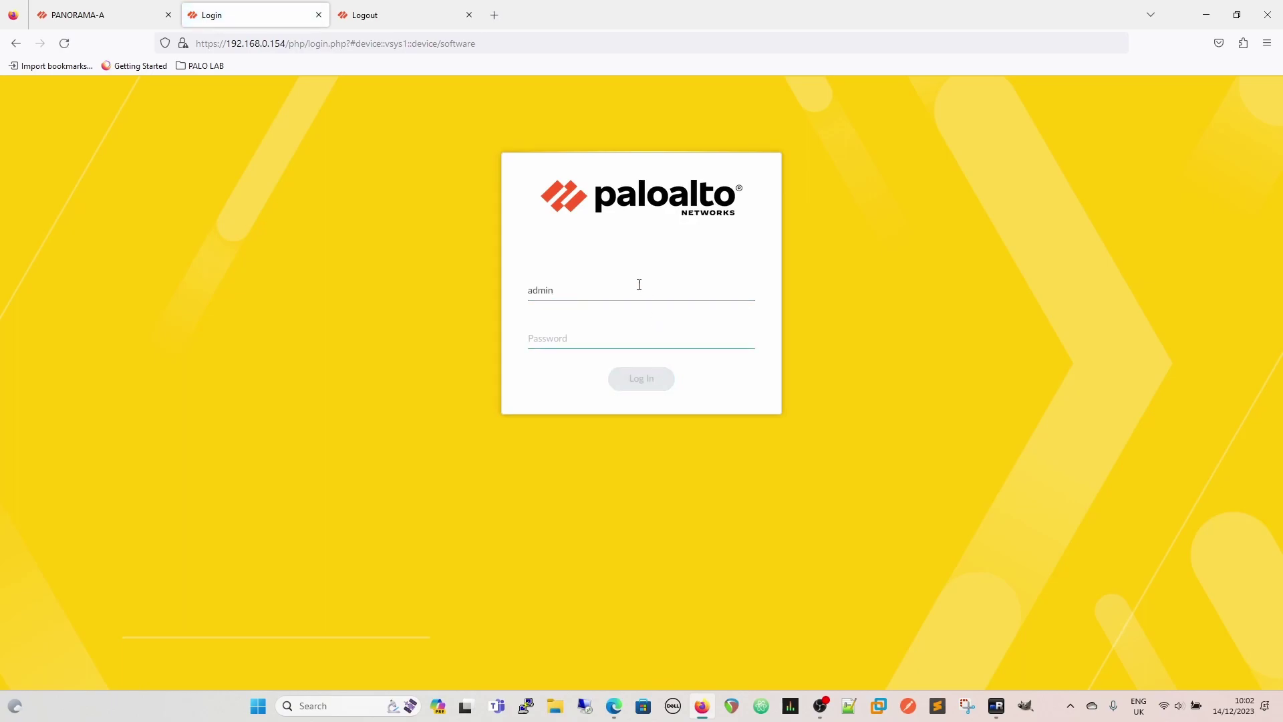
type("ad")
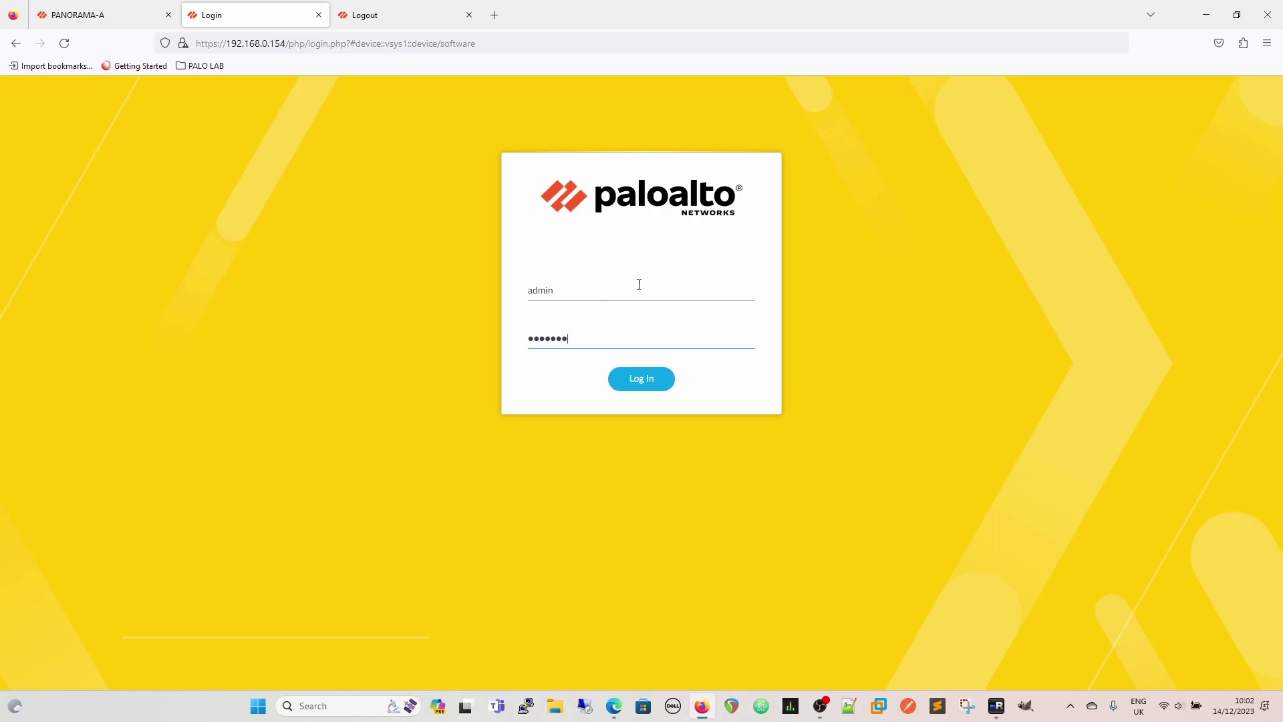
key("Return")
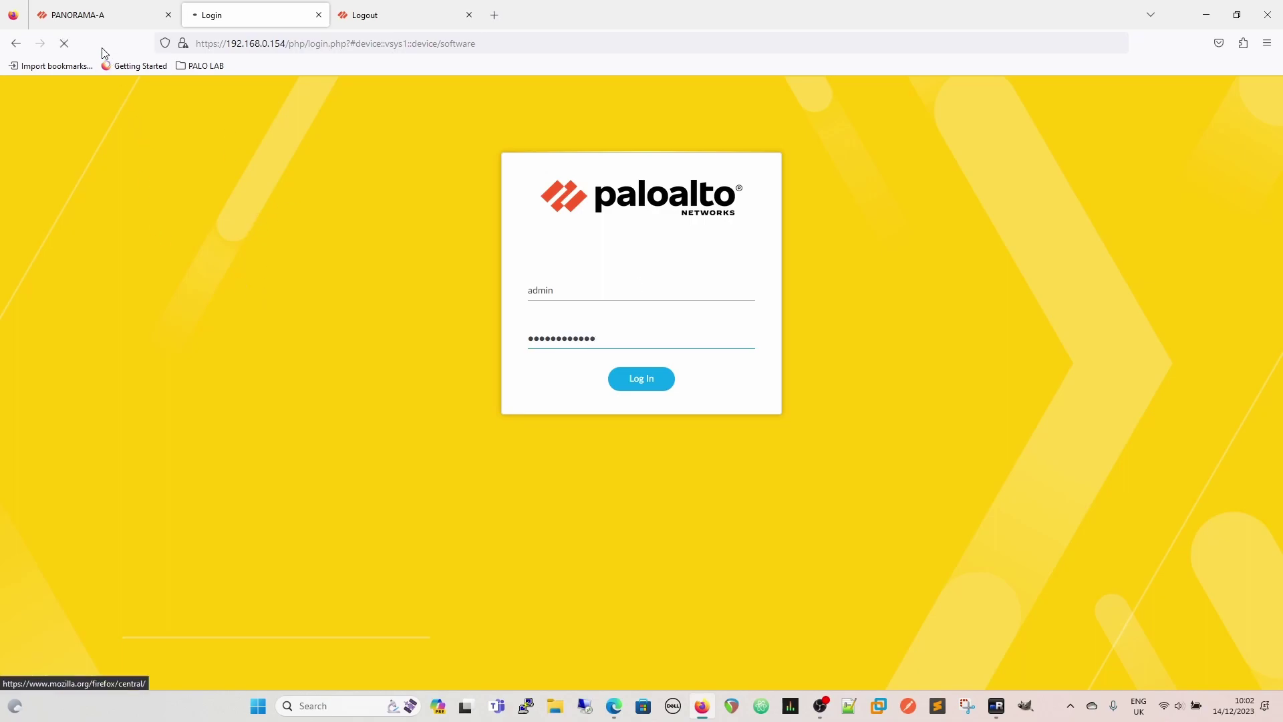
left_click(81, 18)
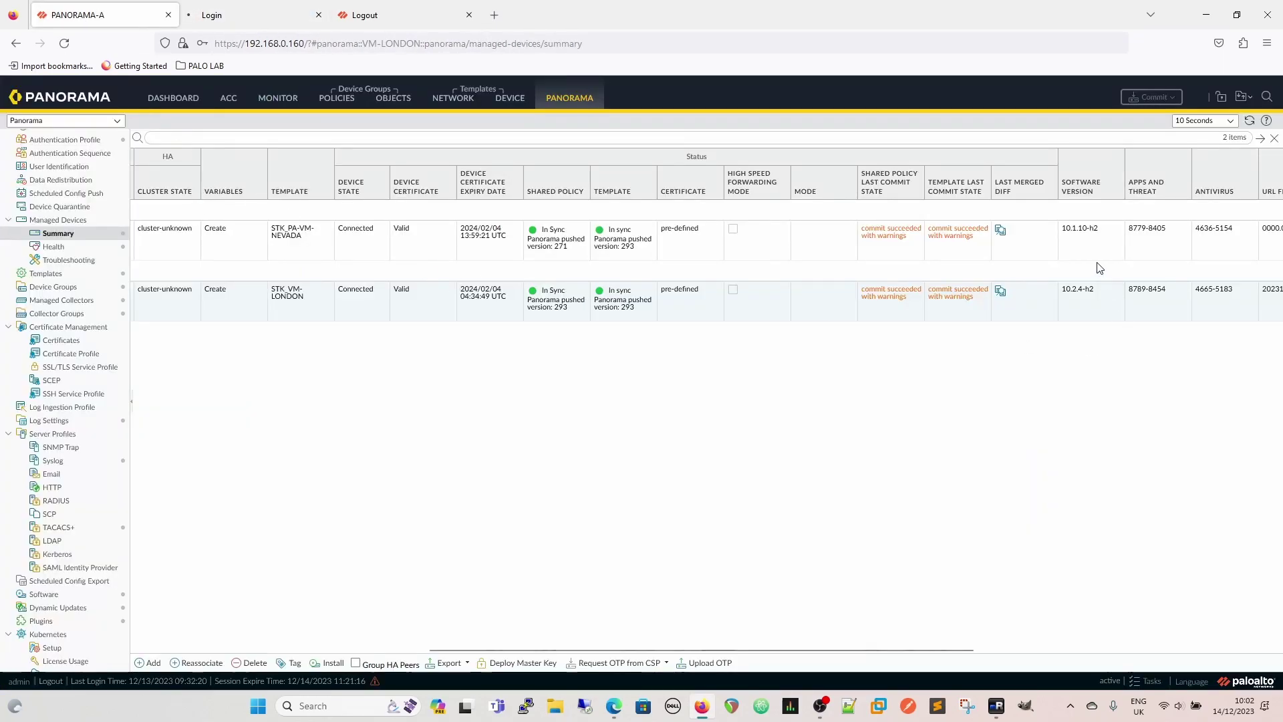